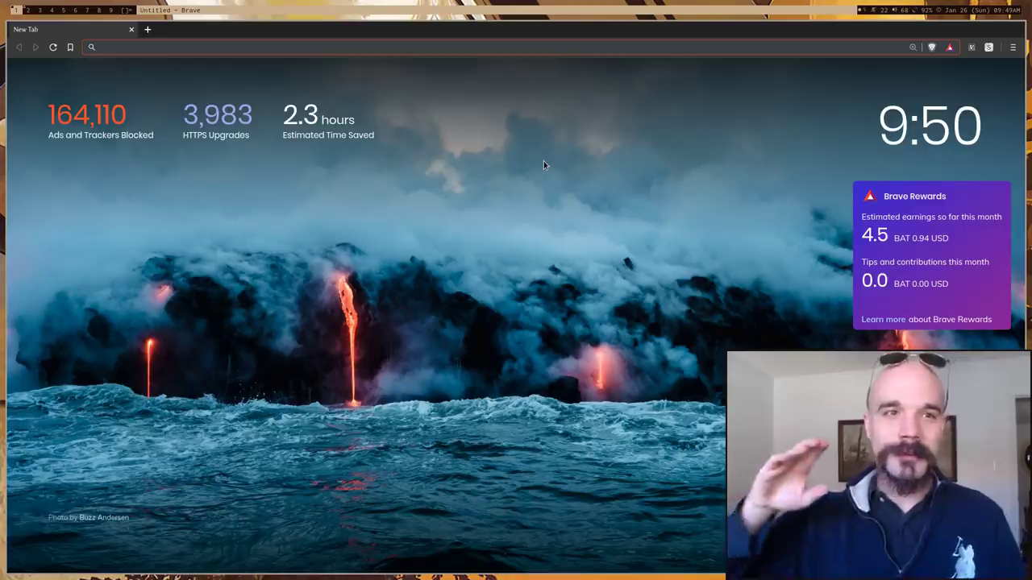
- Load chrome://settings/ and bring up Brave's main menu with its new-window options
text(chrome://settings/)
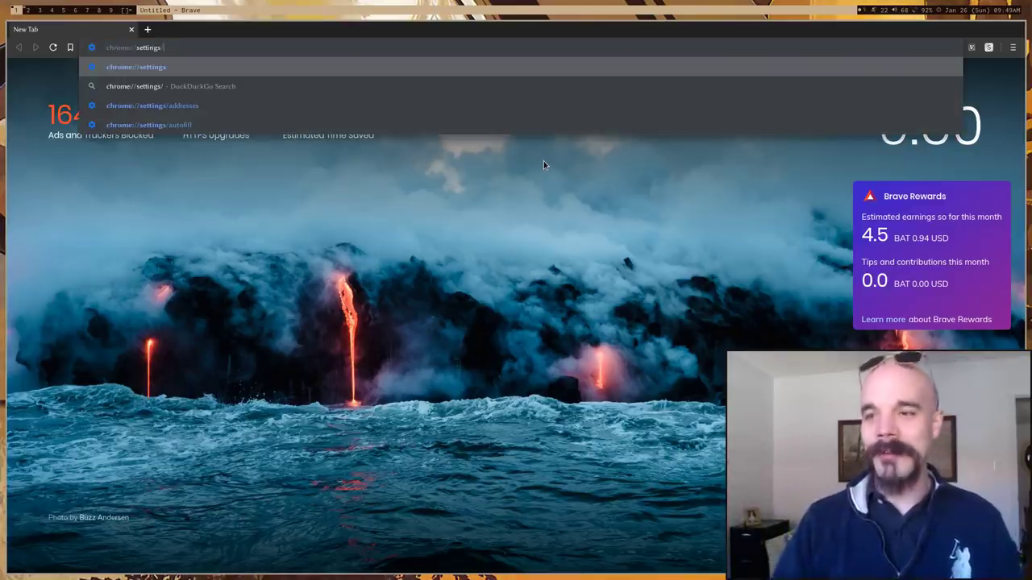
key(Return)
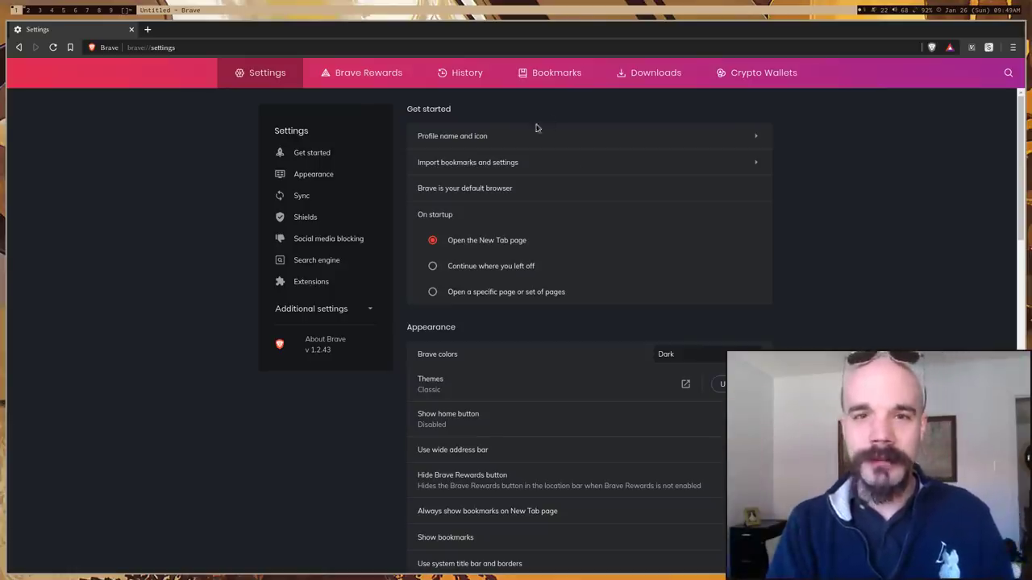
click(1012, 48)
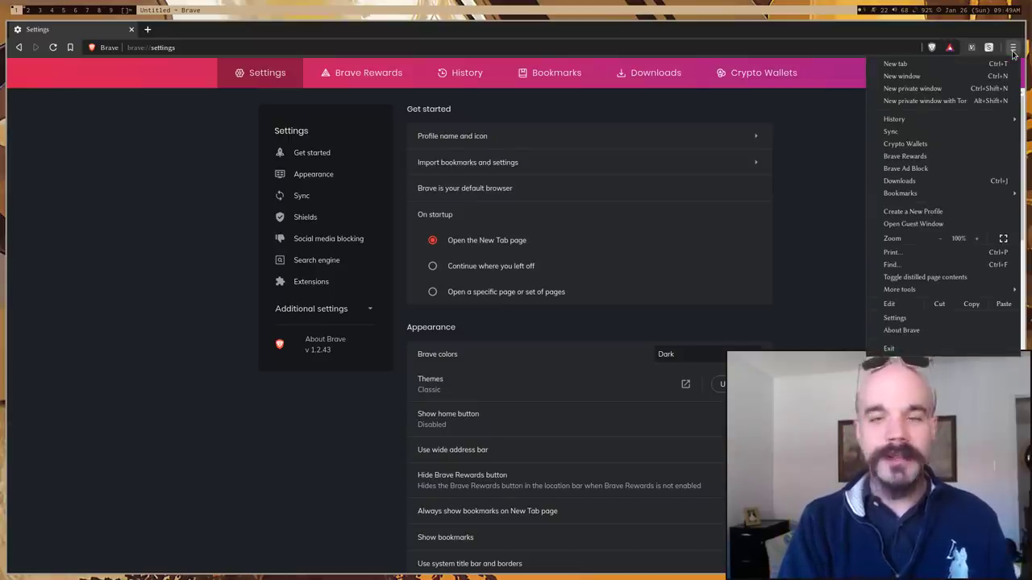
click(970, 104)
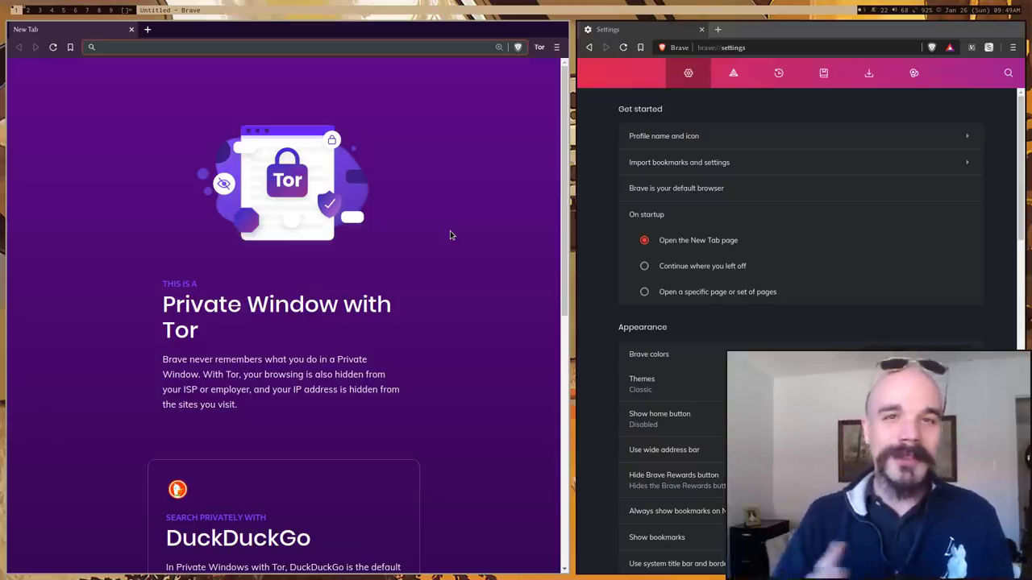
key(ctrl+w)
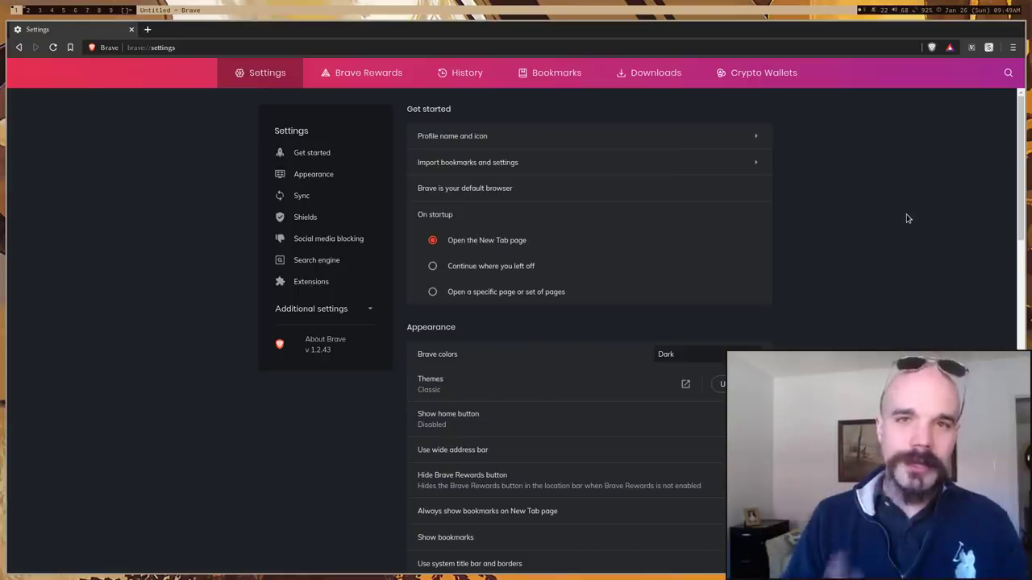
scroll(907, 219, down, 1)
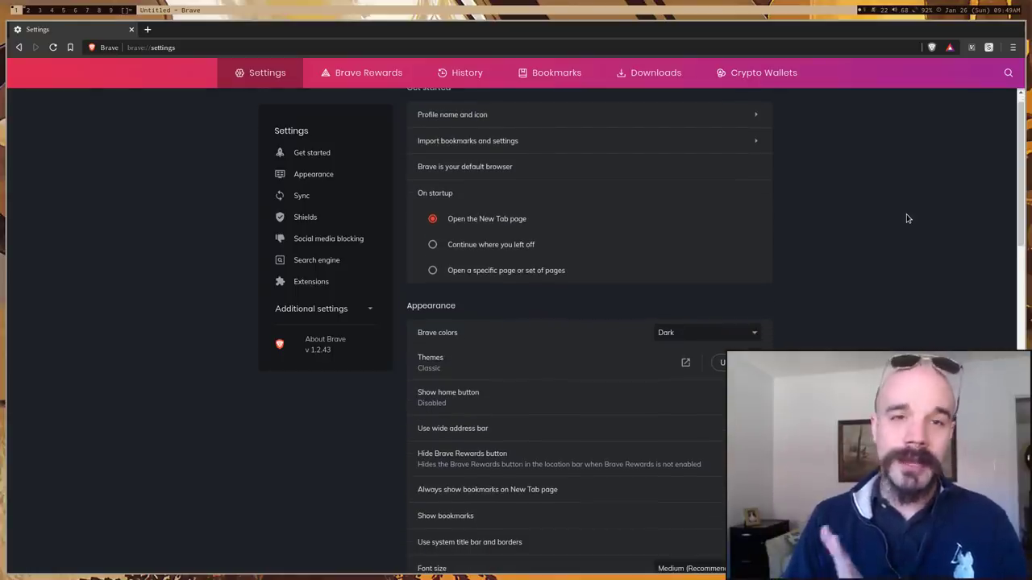
scroll(906, 219, down, 3)
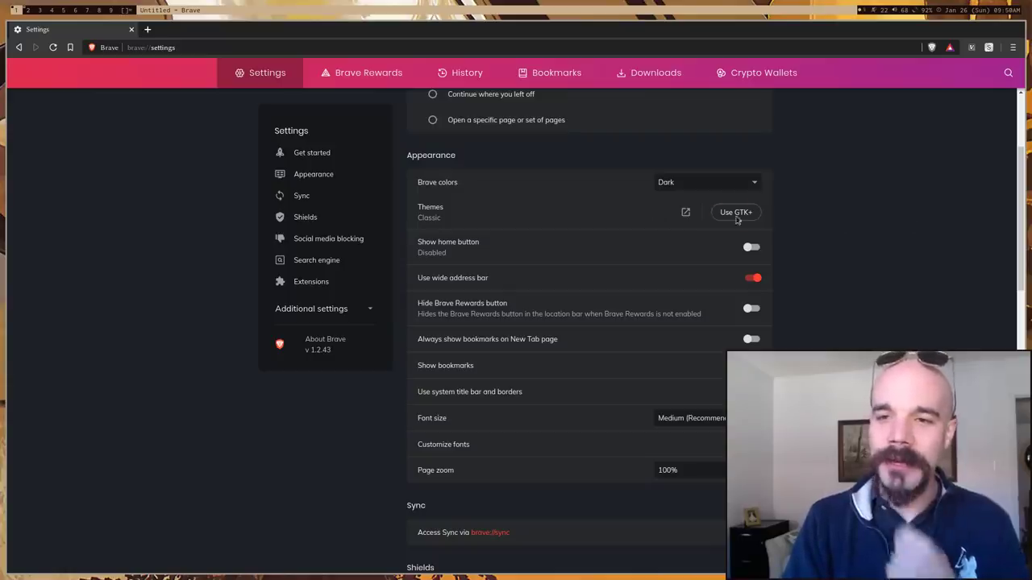
scroll(834, 229, down, 1)
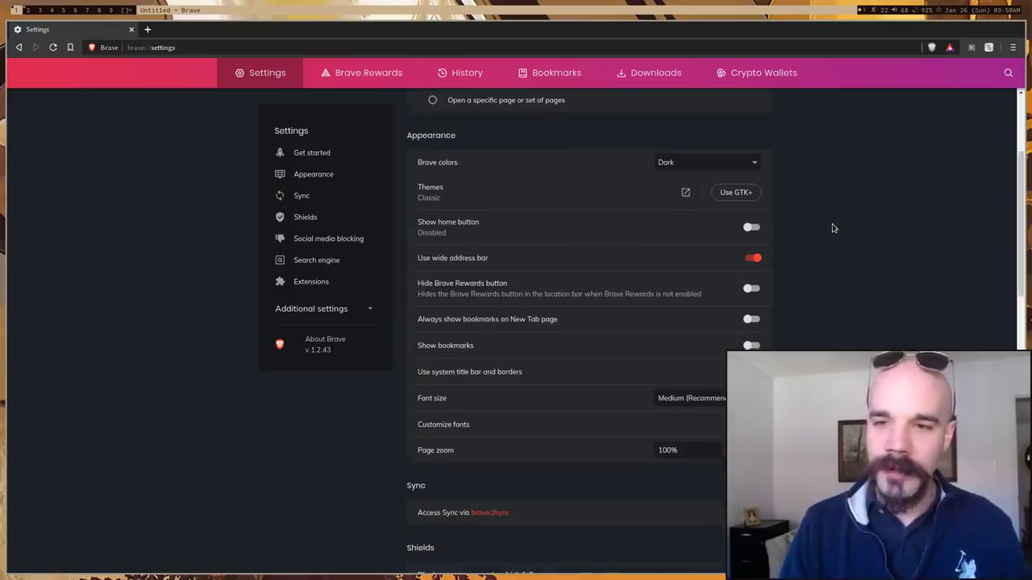
scroll(834, 228, down, 1)
scroll(834, 228, down, 1)
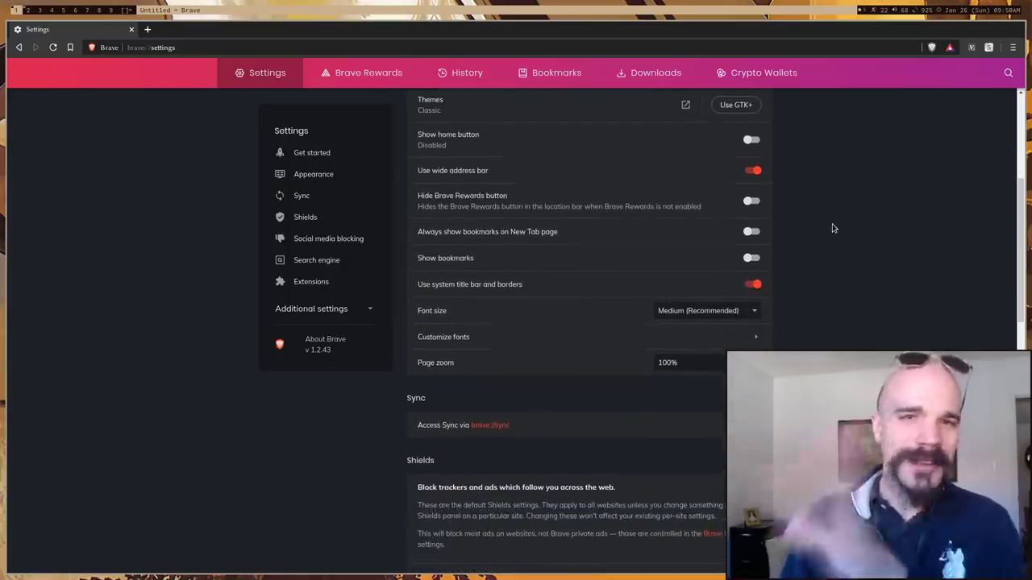
scroll(834, 229, down, 1)
scroll(833, 228, down, 4)
scroll(834, 229, down, 3)
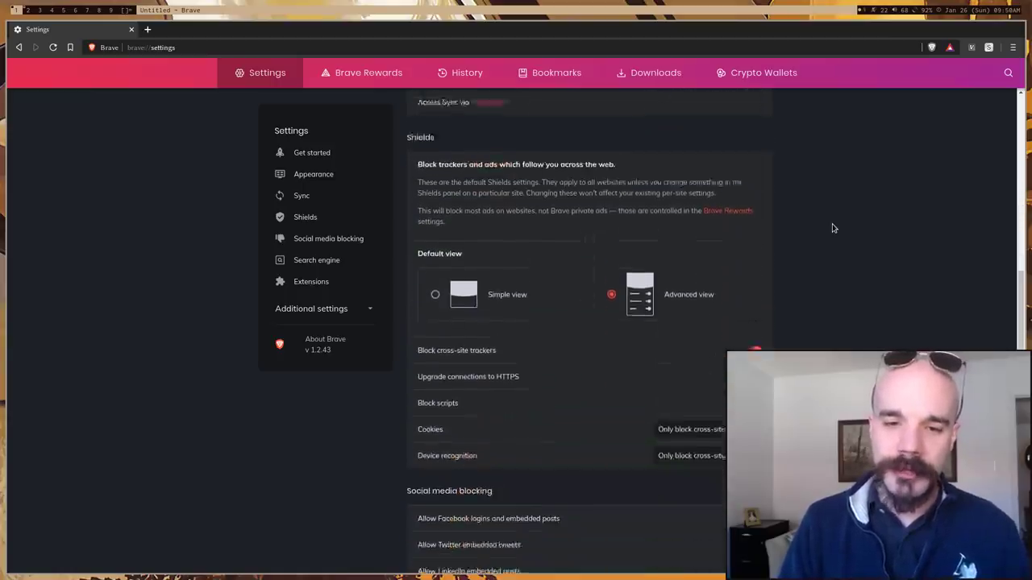
scroll(834, 228, down, 2)
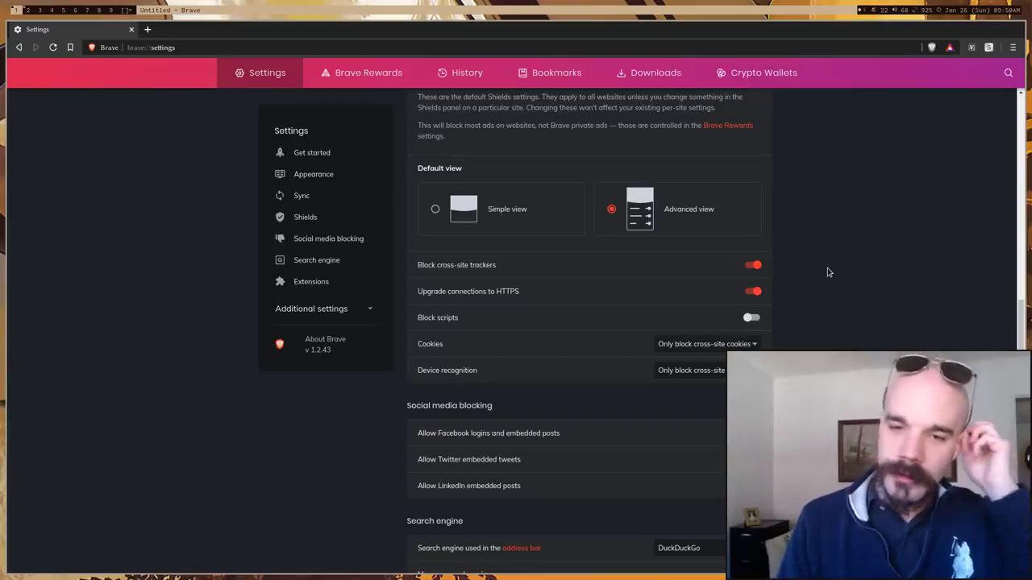
scroll(827, 272, down, 1)
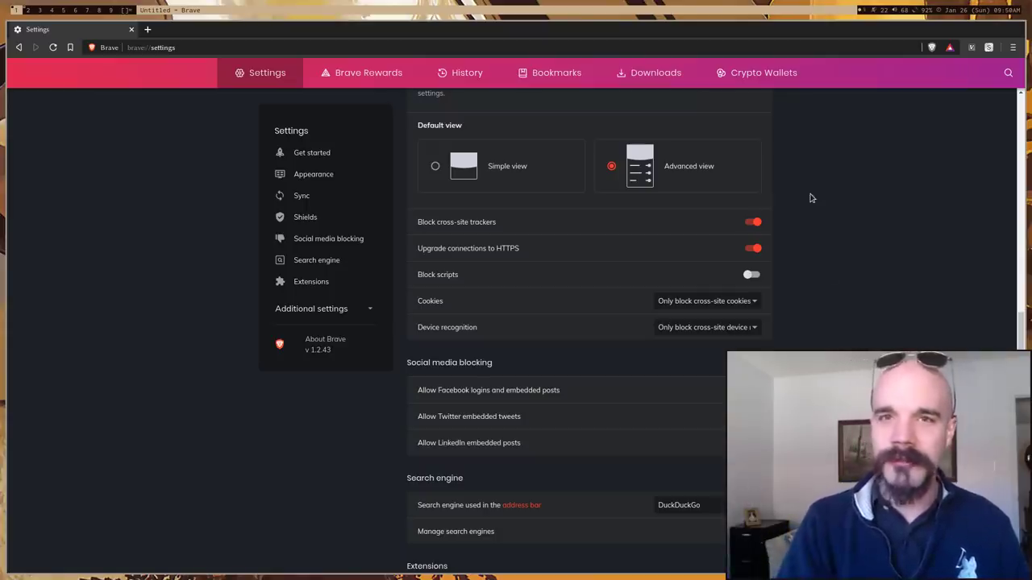
scroll(897, 291, down, 1)
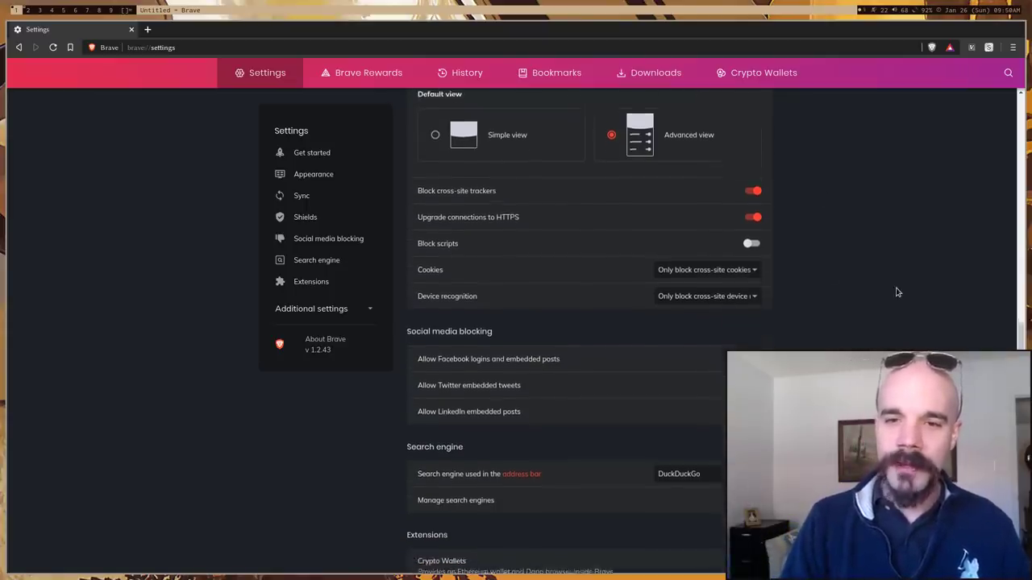
- Scroll through Settings past the Extensions list, with Crypto Wallets enabled
scroll(898, 292, down, 1)
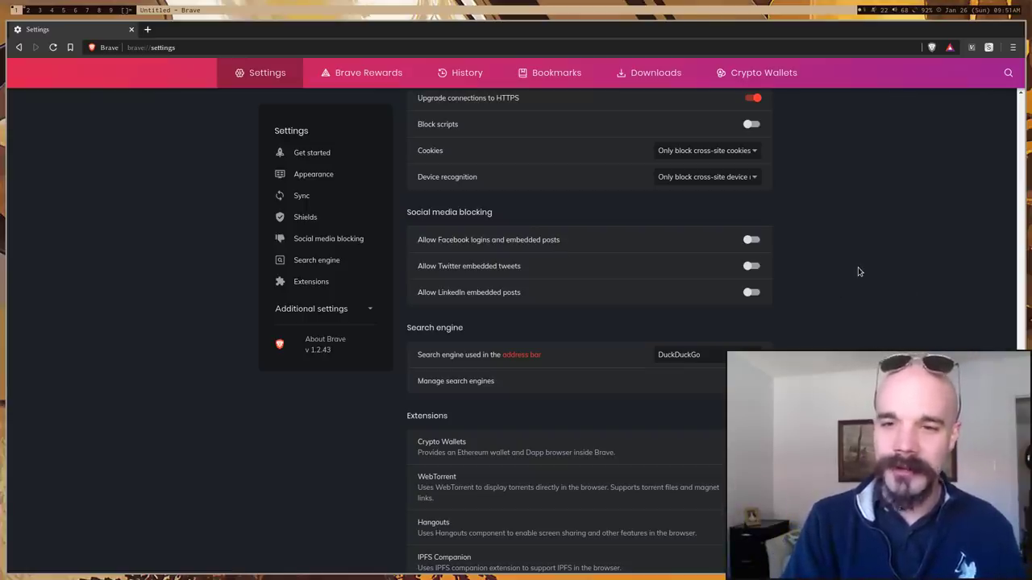
scroll(858, 271, down, 2)
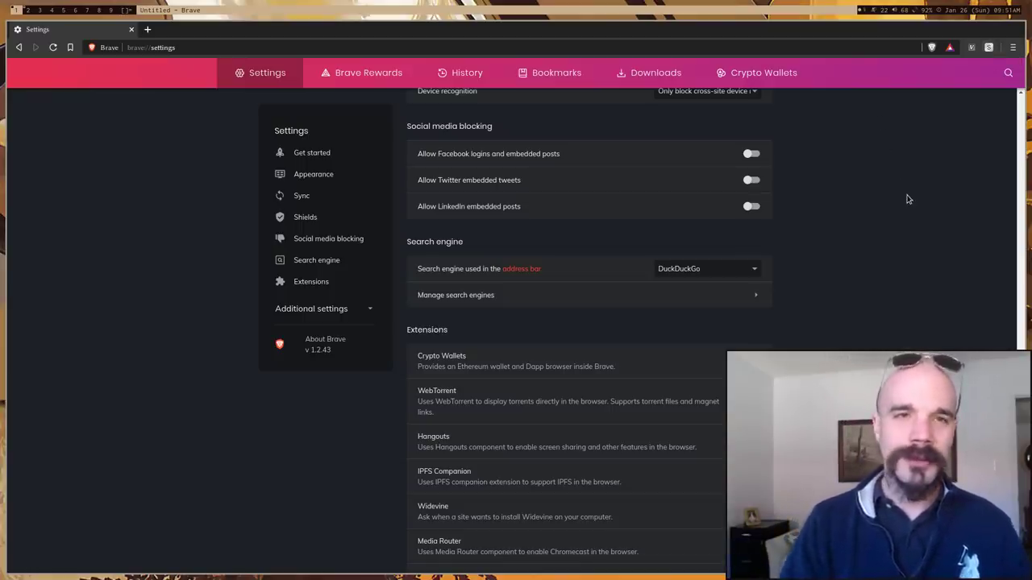
scroll(907, 199, down, 1)
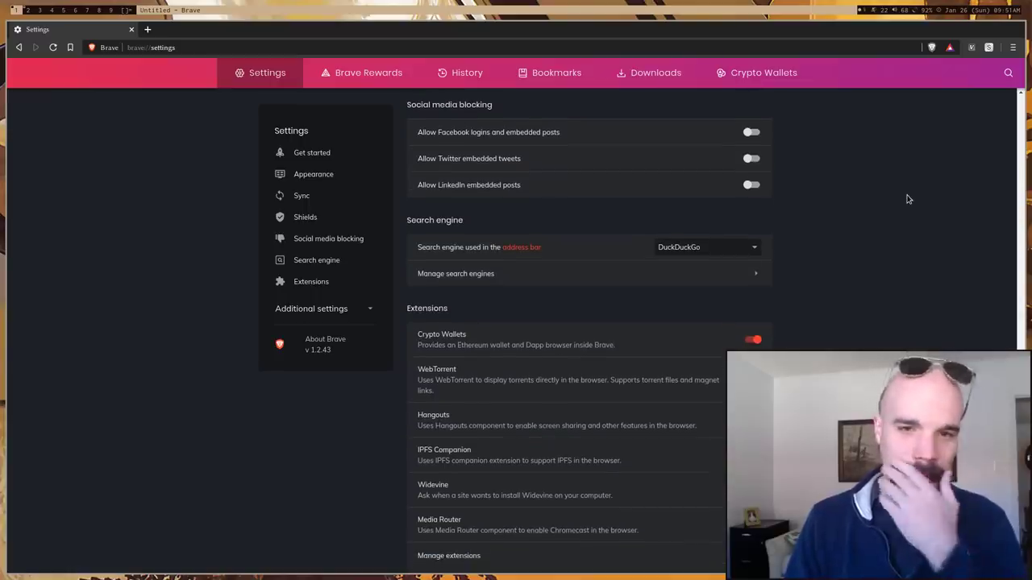
scroll(908, 200, down, 1)
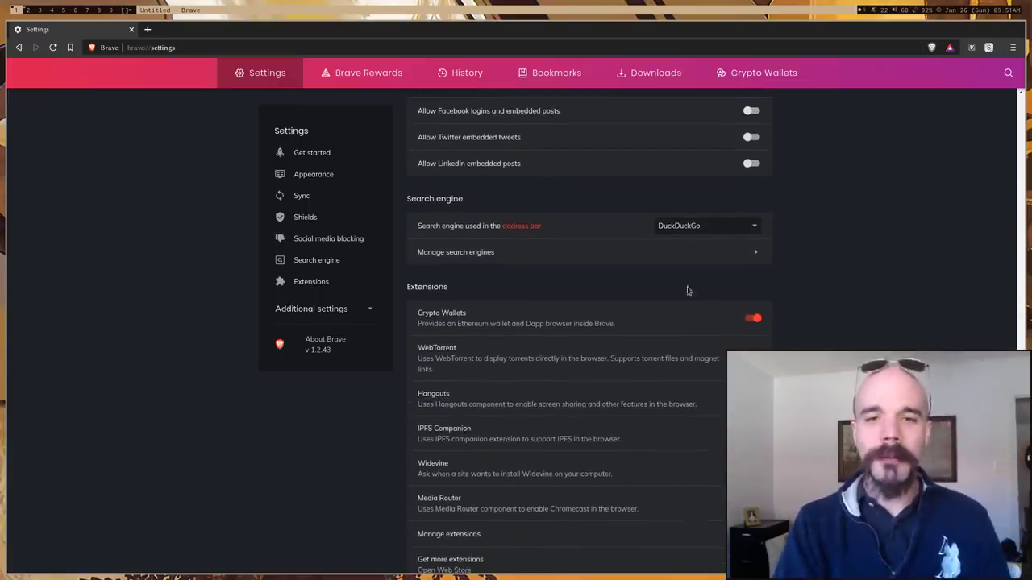
- Open the search engines list and browse its custom keyword shortcuts
click(538, 256)
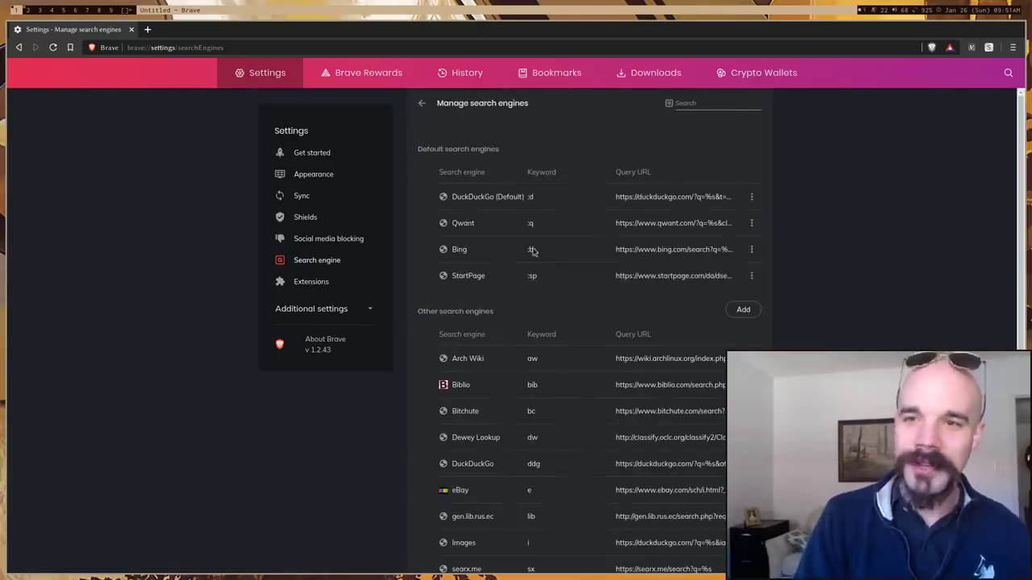
scroll(865, 238, down, 2)
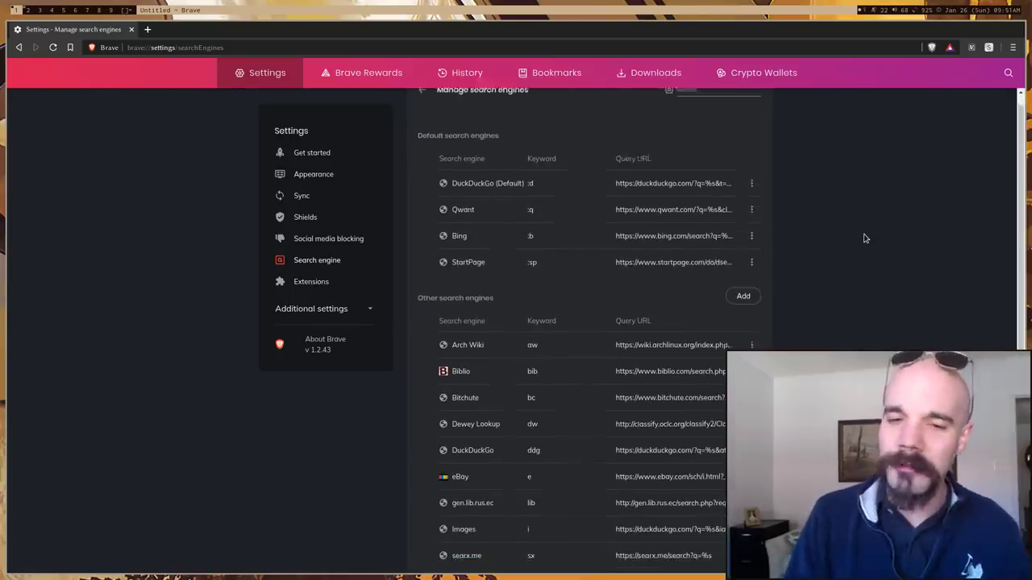
scroll(865, 238, down, 2)
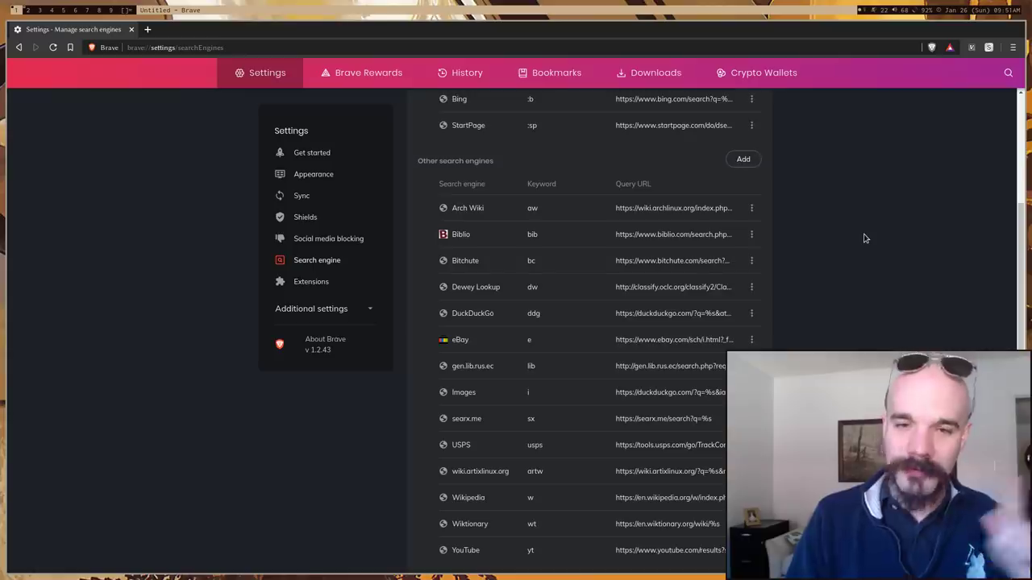
scroll(865, 237, up, 2)
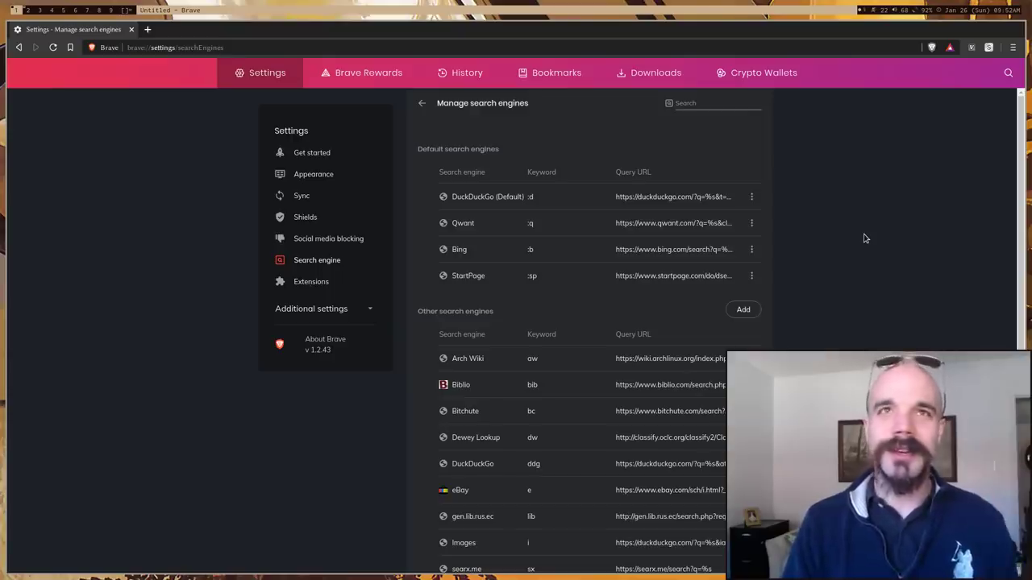
scroll(865, 238, down, 2)
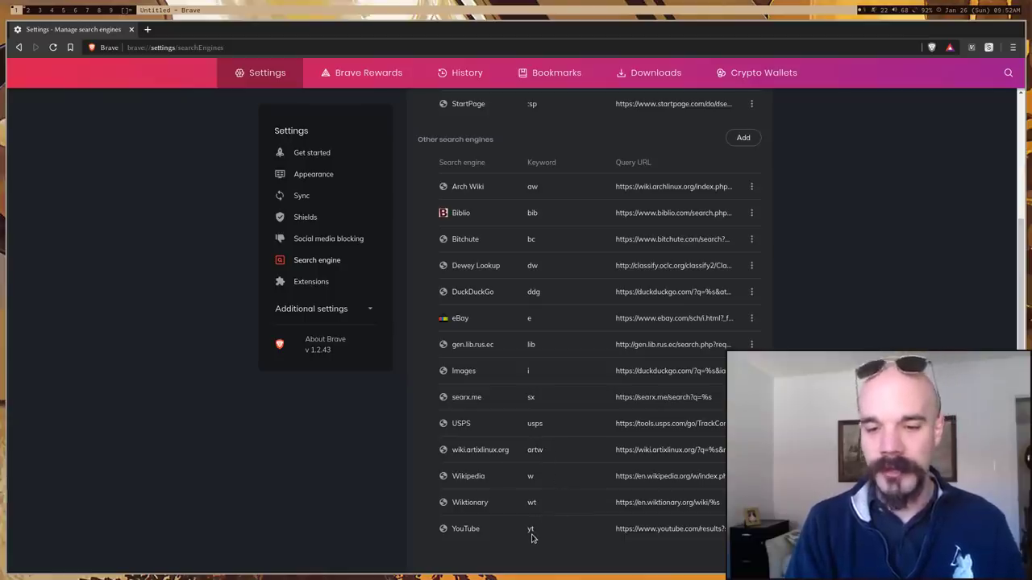
- Search YouTube for 'luke smith' via the yt keyword in a new tab, then return to Settings
key(ctrl+t)
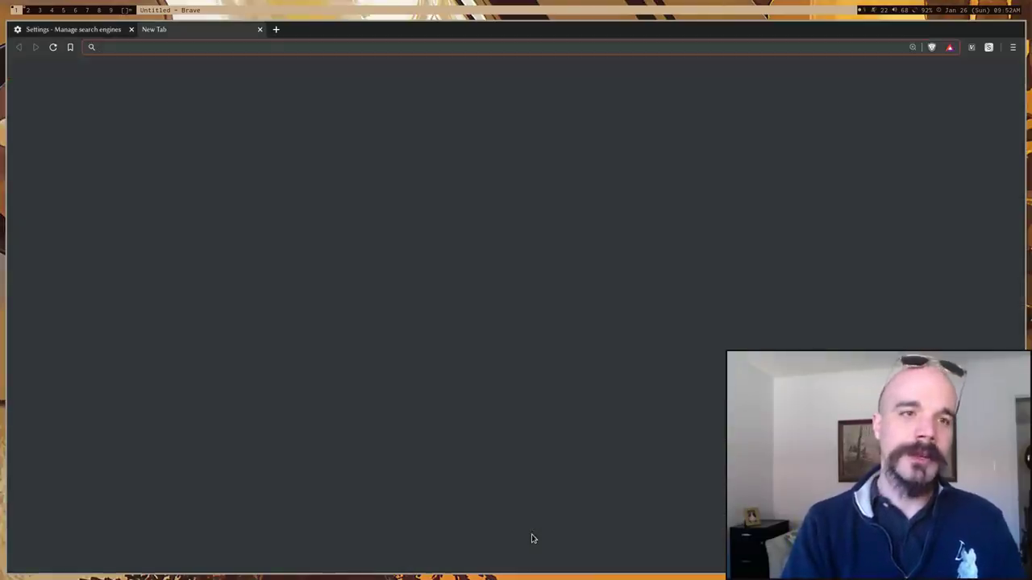
text(yt)
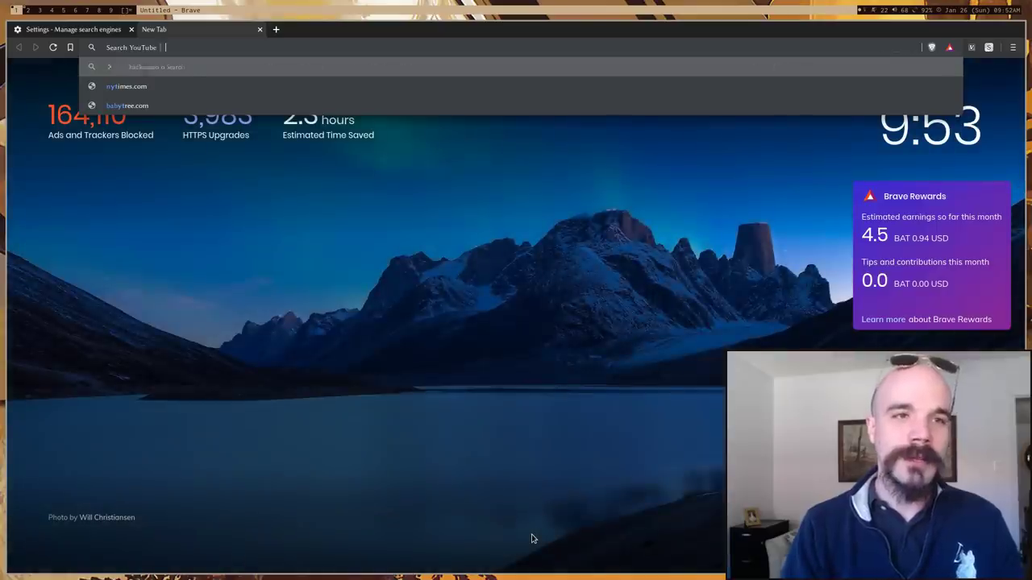
text(ukes)
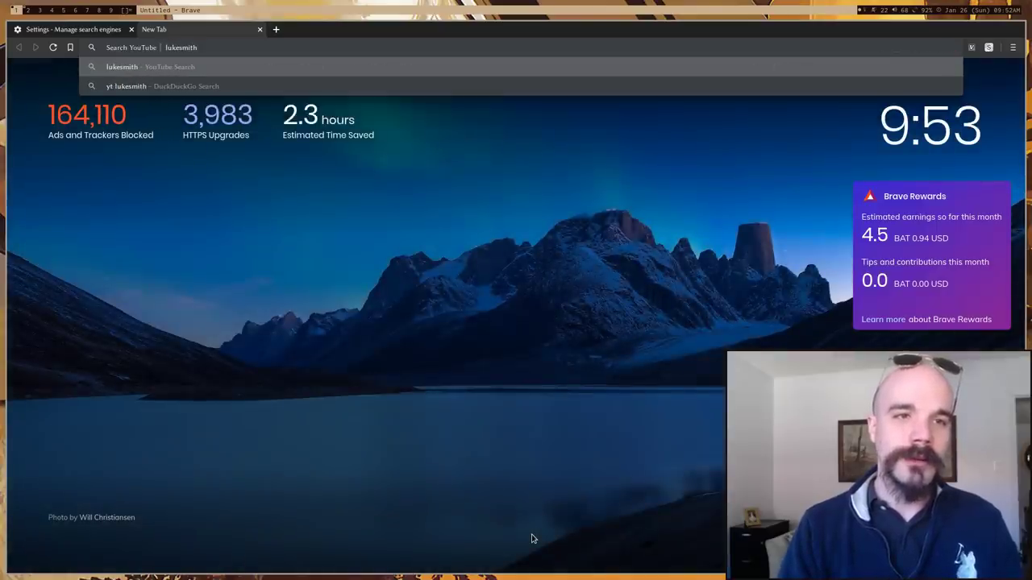
key(BackSpace)
text(smit)
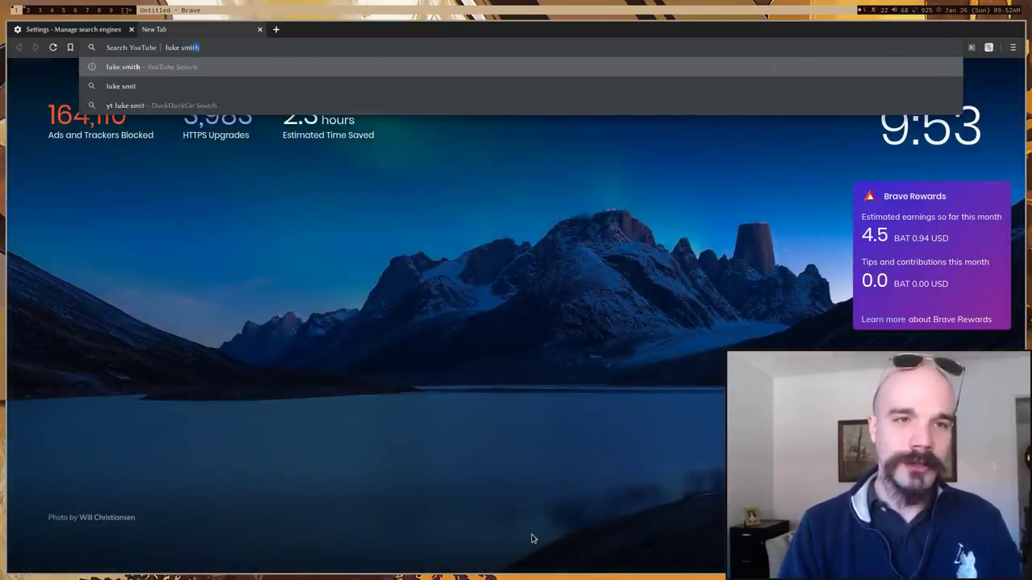
text(h)
key(Return)
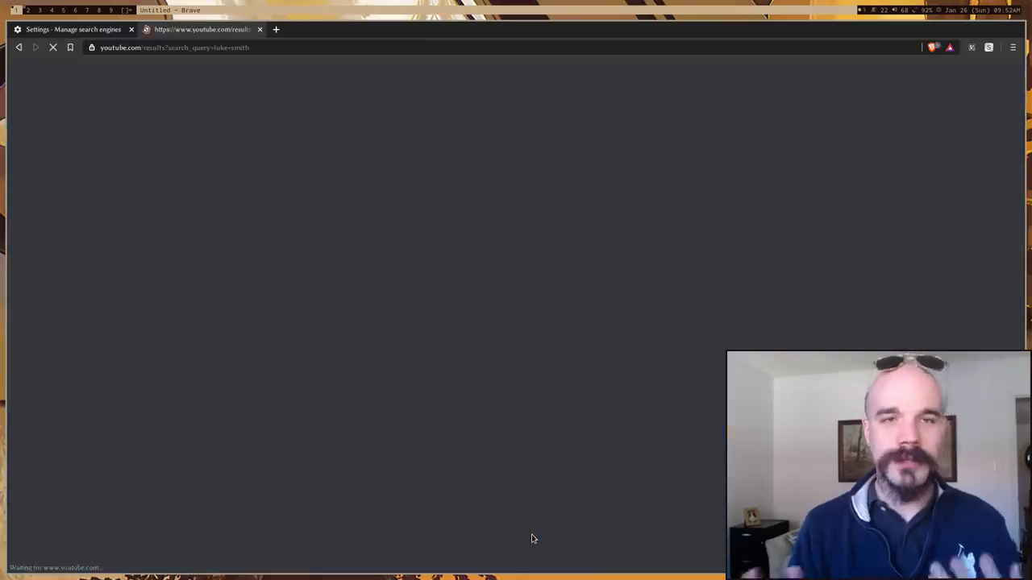
key(ctrl+shift+Tab)
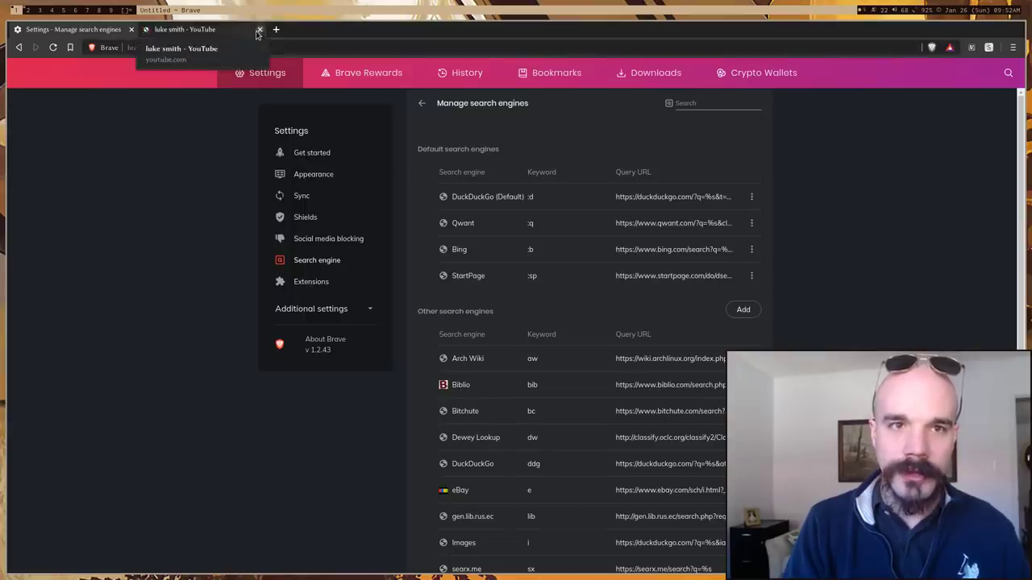
- Close the YouTube tab and review main Settings' search engine (DuckDuckGo) and extension options
click(259, 31)
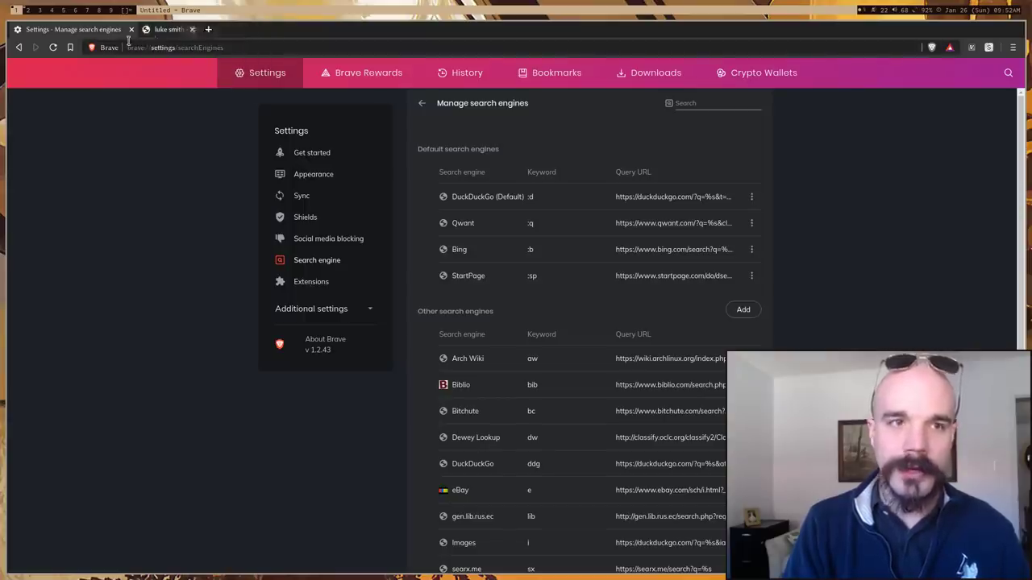
click(20, 48)
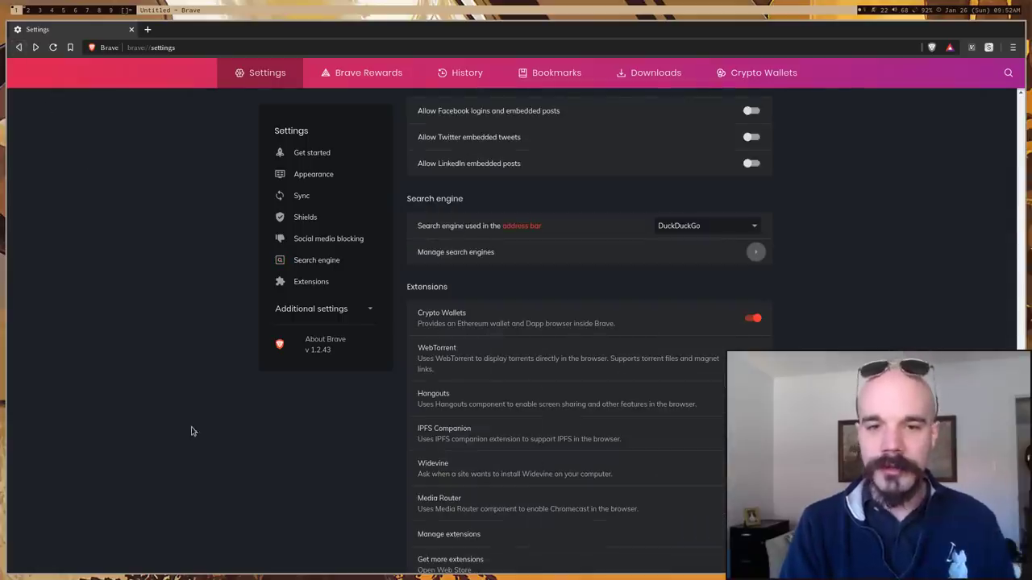
scroll(192, 433, down, 2)
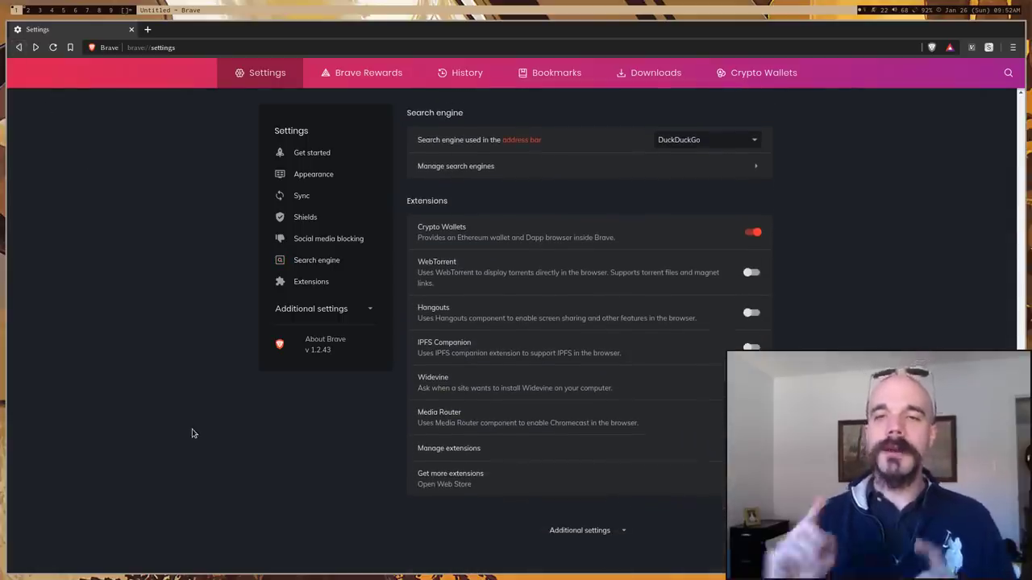
mouse_move(764, 454)
mouse_down()
mouse_move(172, 381)
mouse_move(62, 447)
mouse_up()
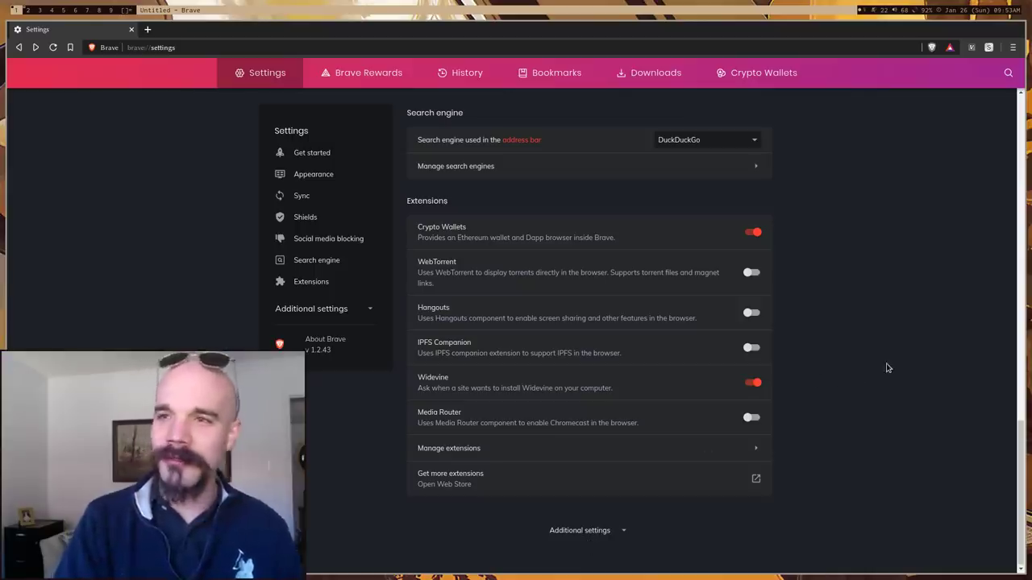
scroll(887, 367, up, 5)
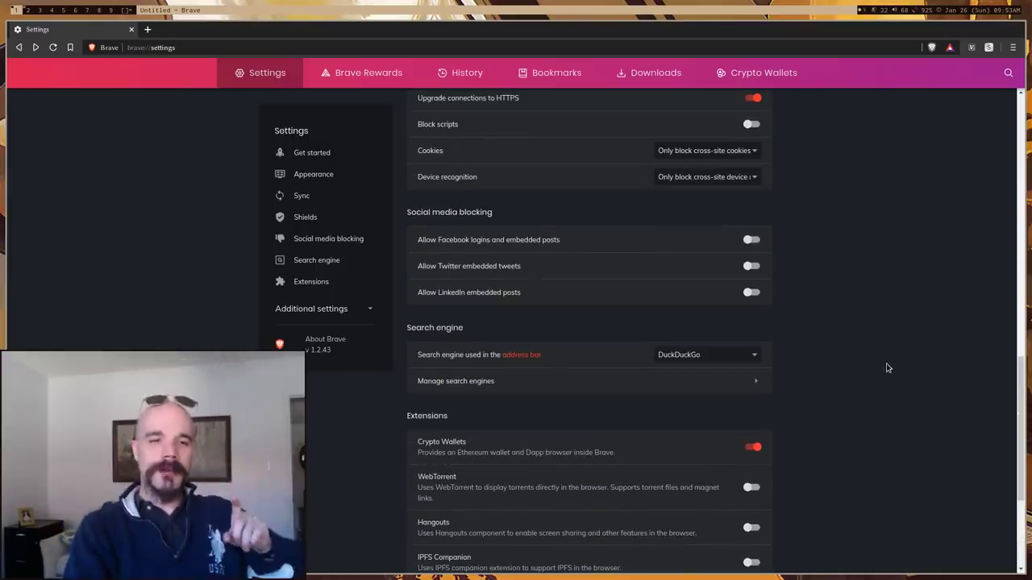
- Open a New Tab page beside Settings, then switch back to Settings
key(ctrl+t)
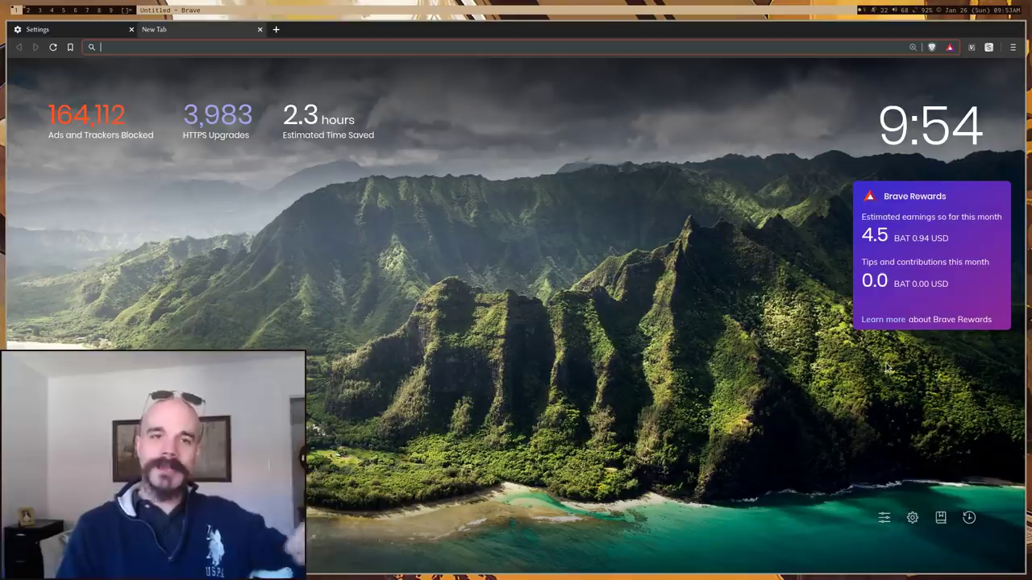
key(ctrl+Tab)
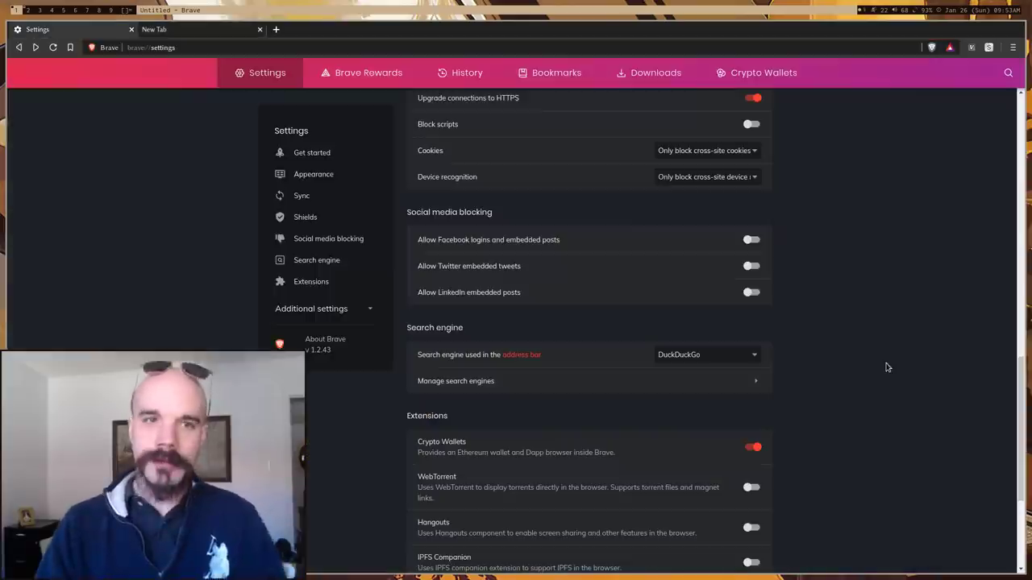
- Open Brave Rewards and check the Ads settings, keeping 5 ads per hour
click(376, 74)
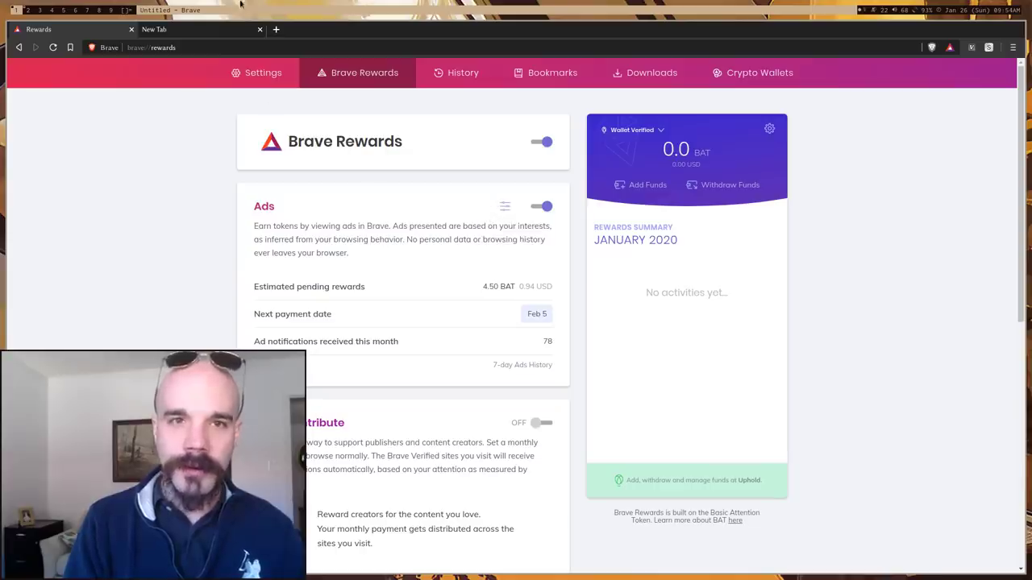
click(506, 204)
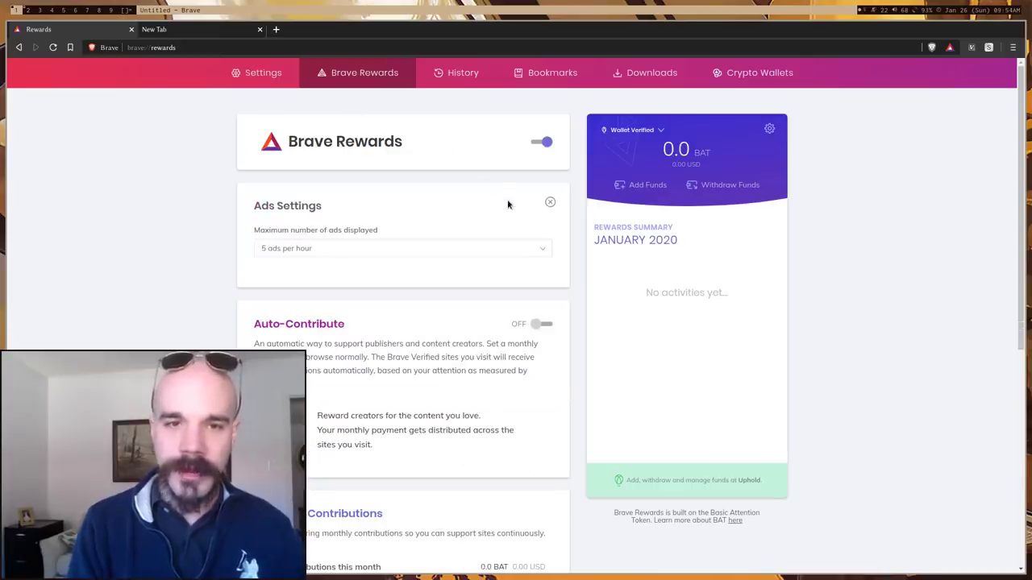
click(300, 249)
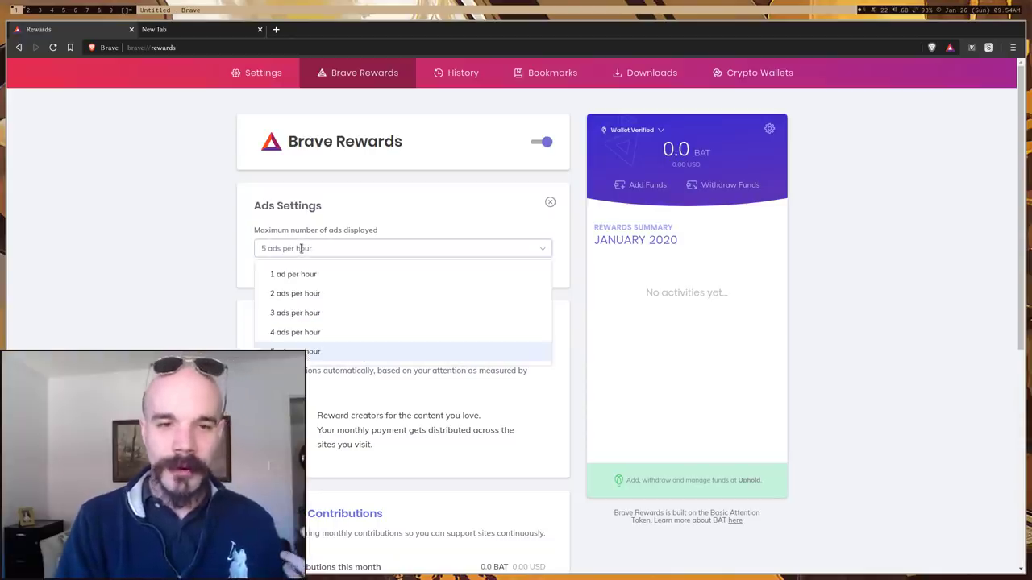
click(221, 246)
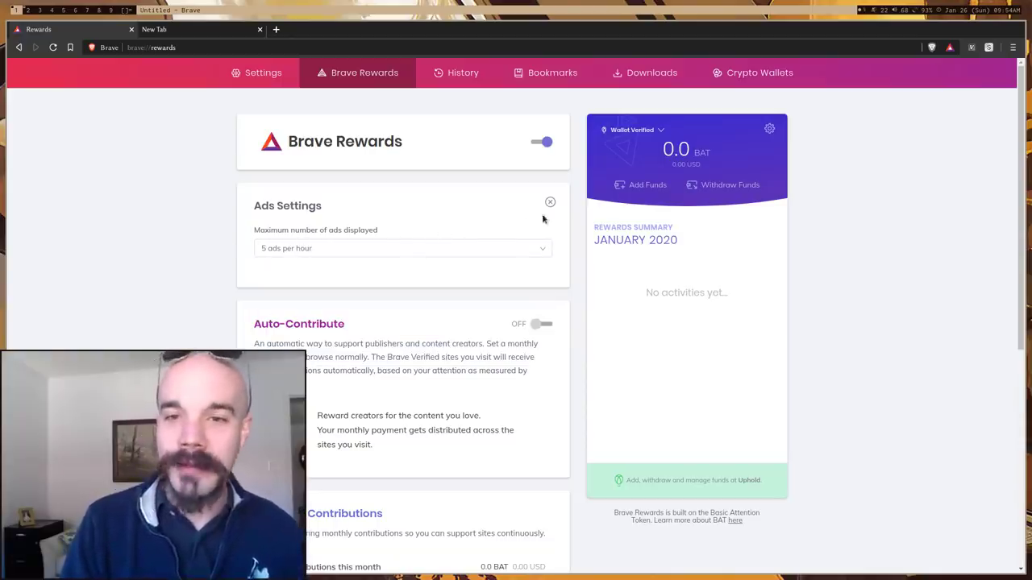
click(549, 203)
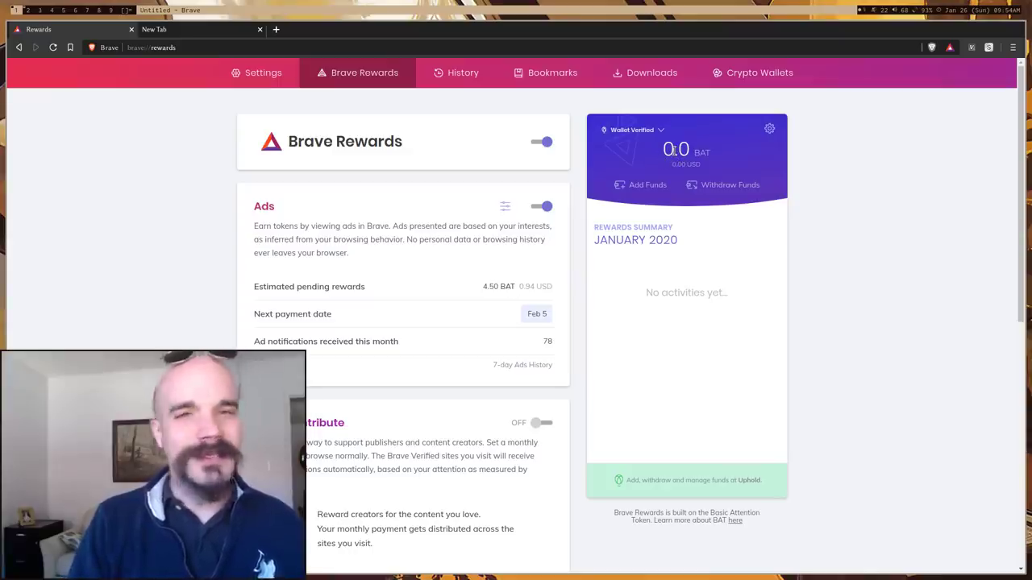
drag(668, 149, 701, 153)
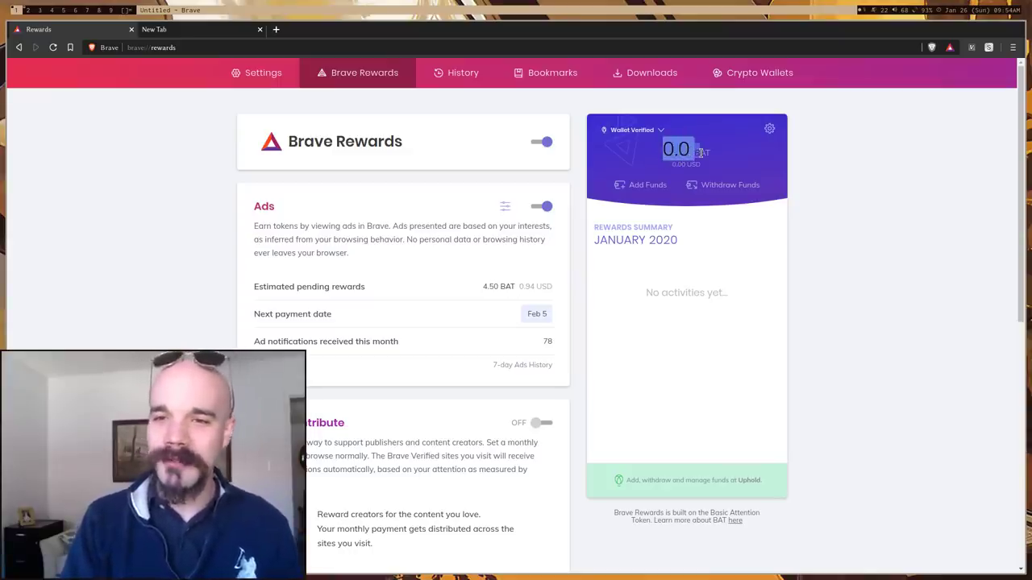
click(700, 152)
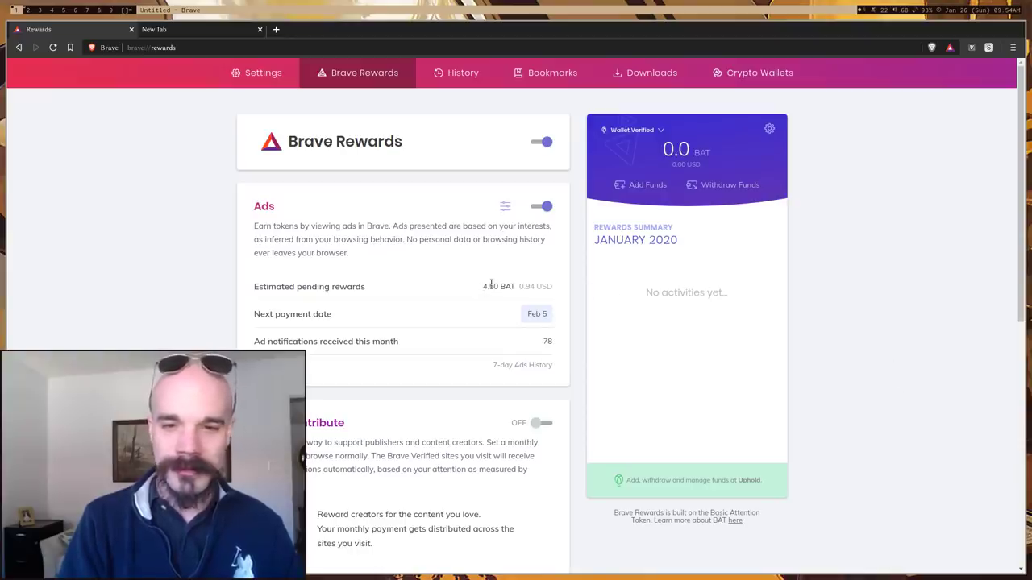
mouse_move(491, 283)
mouse_down()
mouse_move(587, 288)
mouse_move(528, 295)
mouse_up()
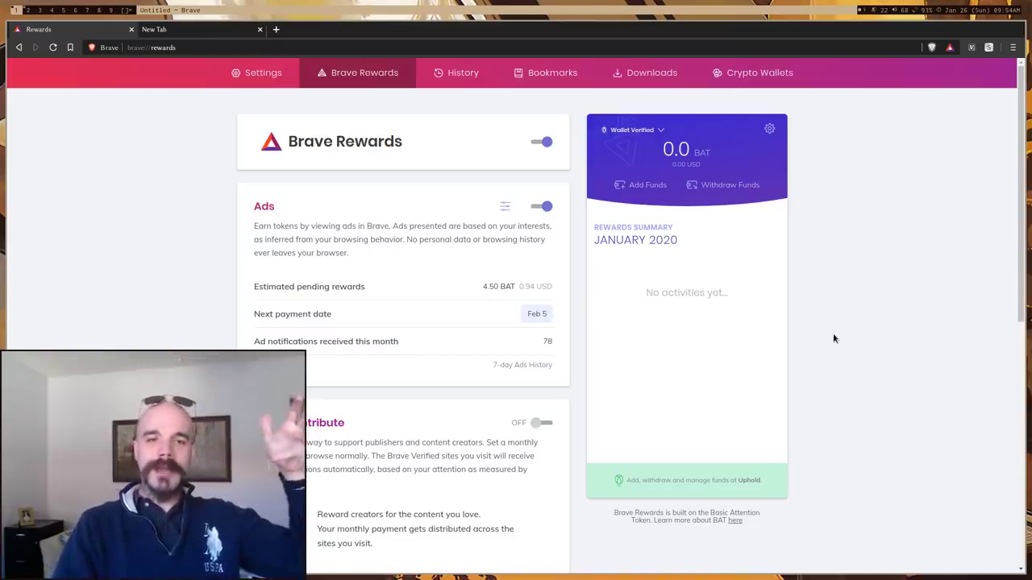
scroll(835, 339, down, 1)
scroll(834, 339, down, 3)
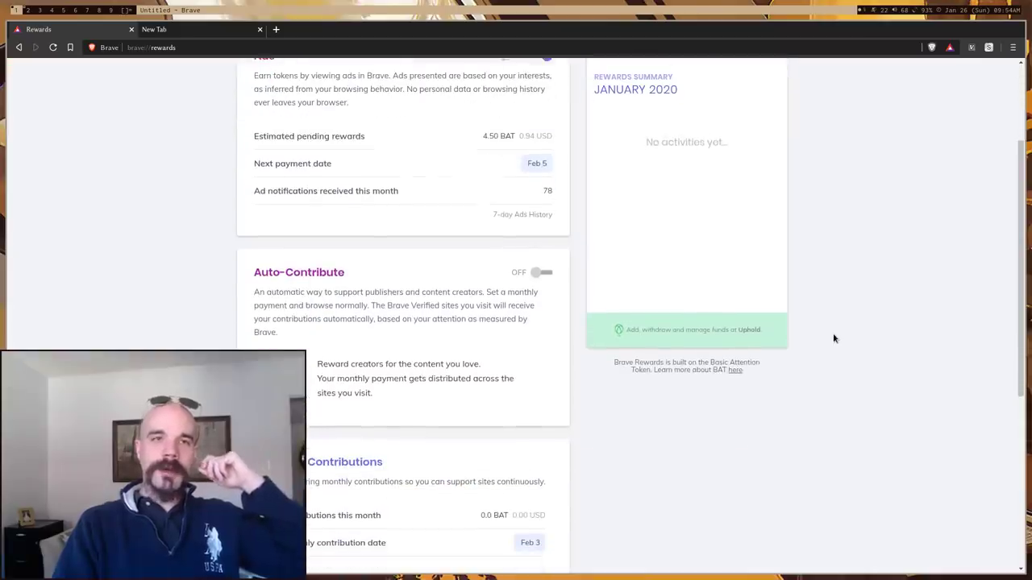
scroll(834, 339, down, 1)
scroll(834, 339, down, 1)
scroll(833, 323, down, 1)
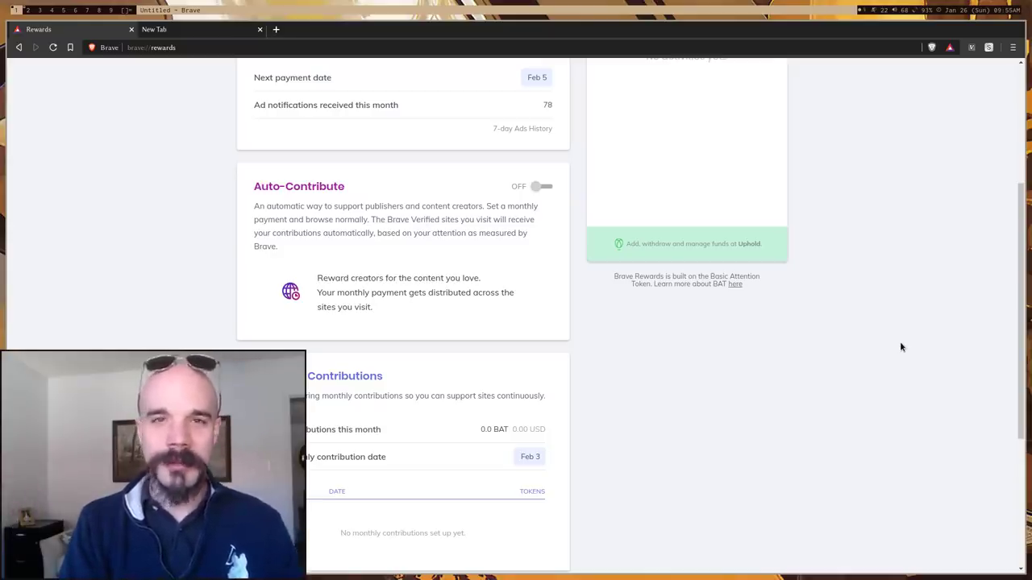
scroll(902, 347, down, 1)
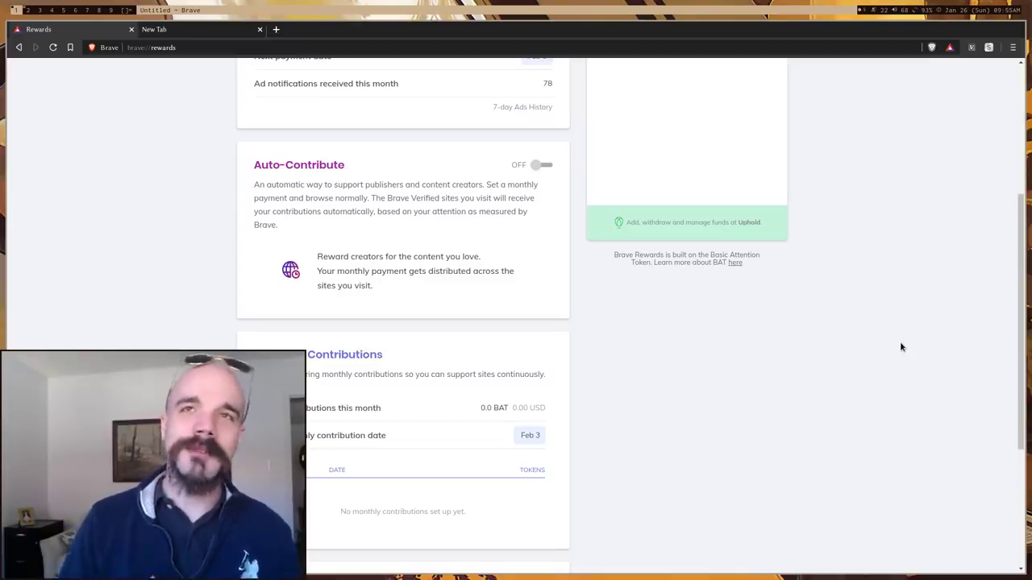
scroll(901, 348, up, 2)
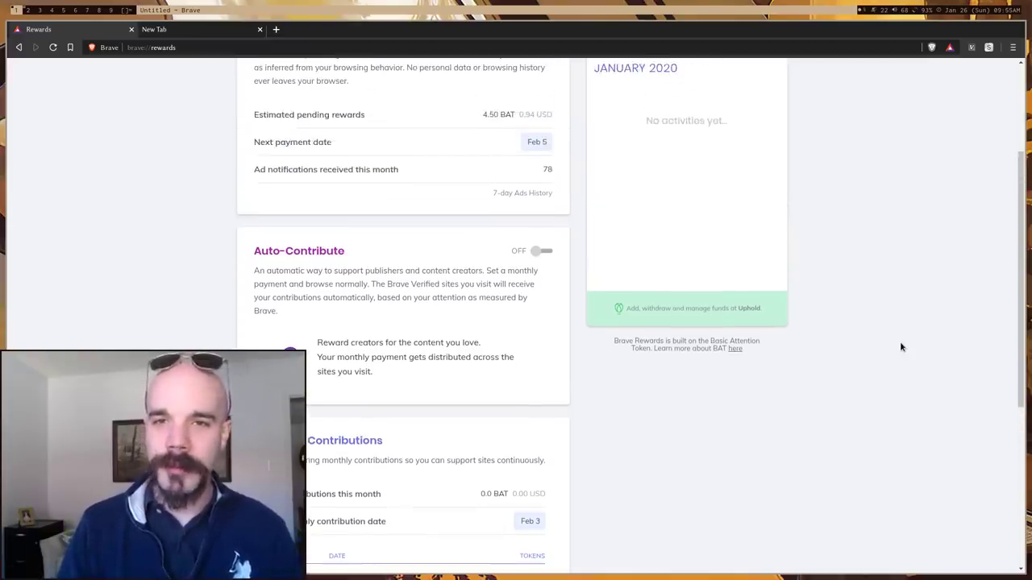
scroll(901, 347, up, 3)
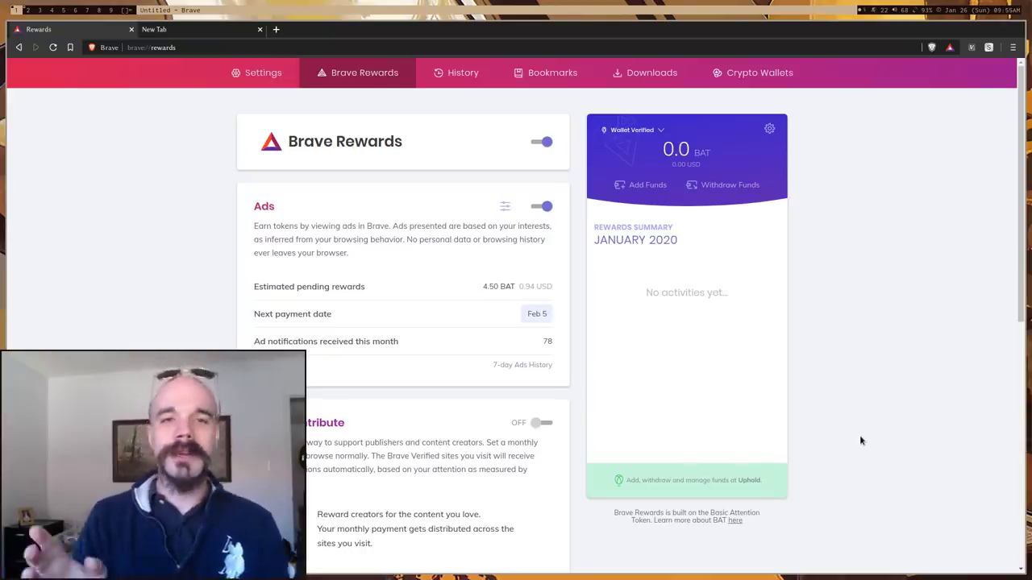
- Review the November and December Uphold payout emails, then return to the Creators page
key(super+2)
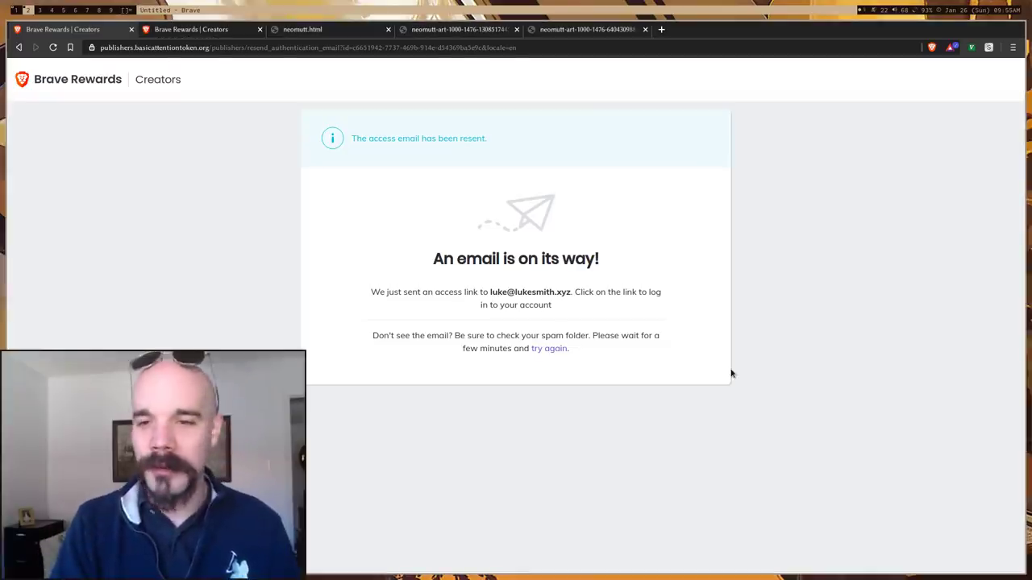
click(351, 30)
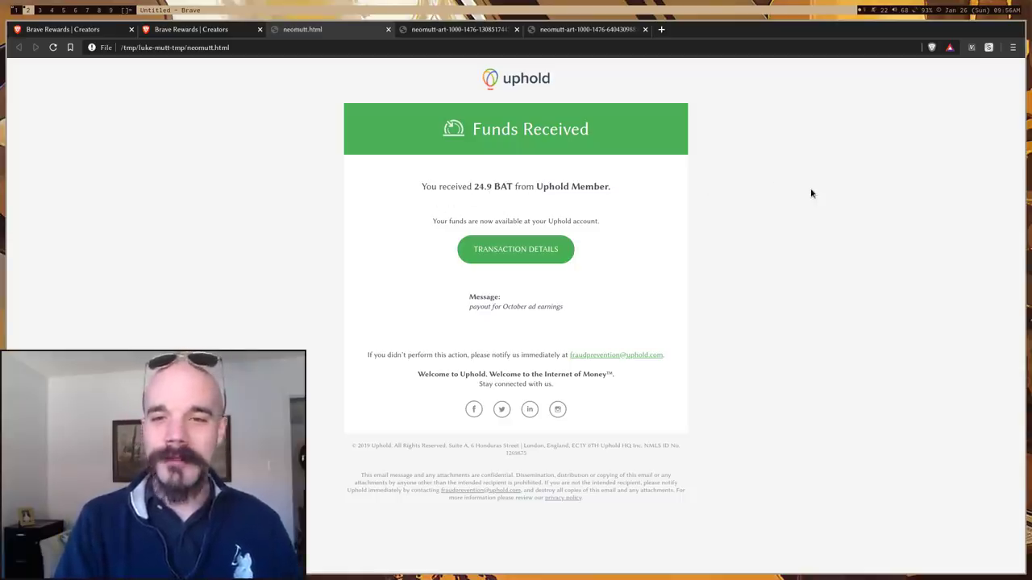
key(ctrl+Tab)
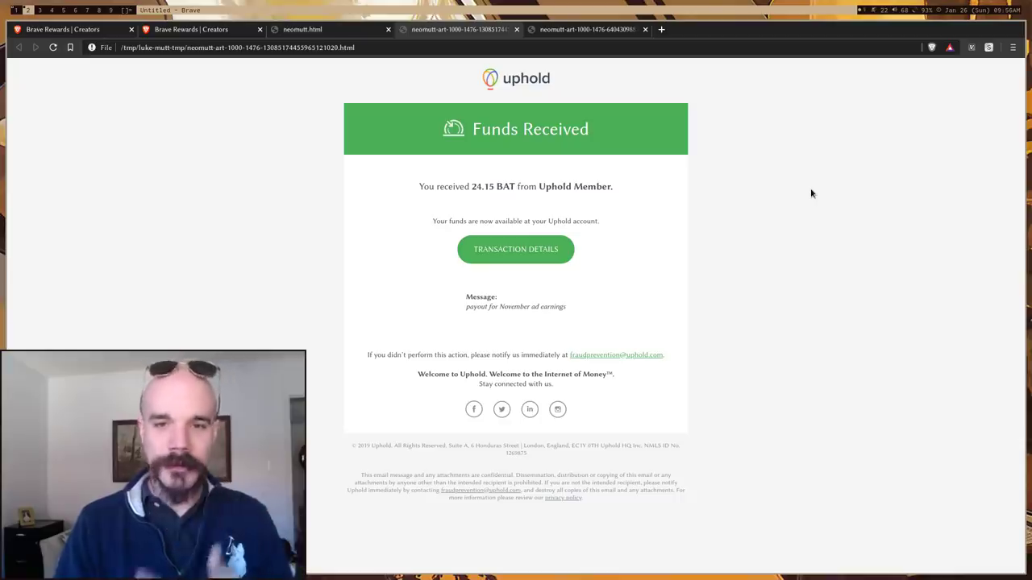
key(ctrl+Tab)
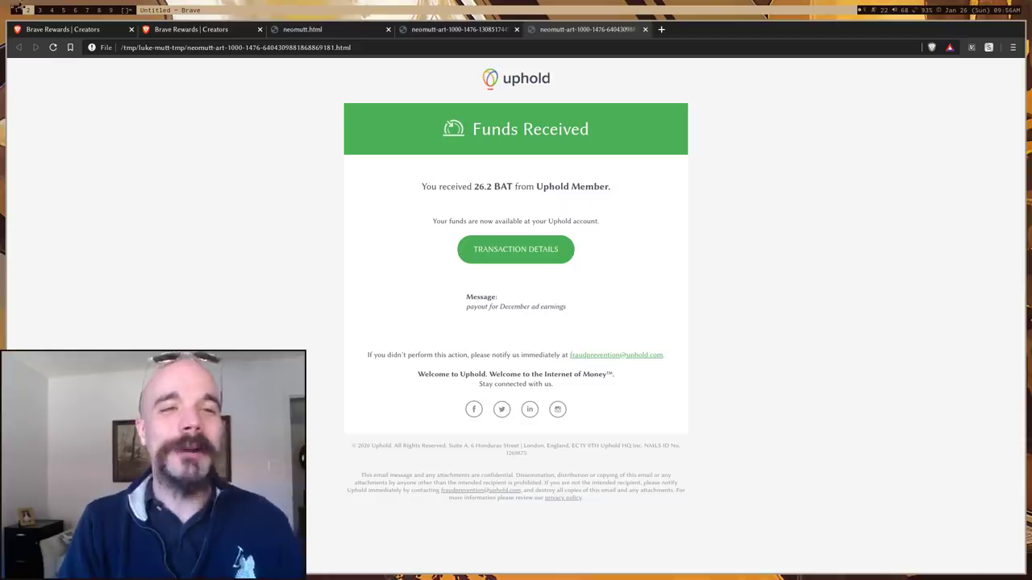
click(84, 30)
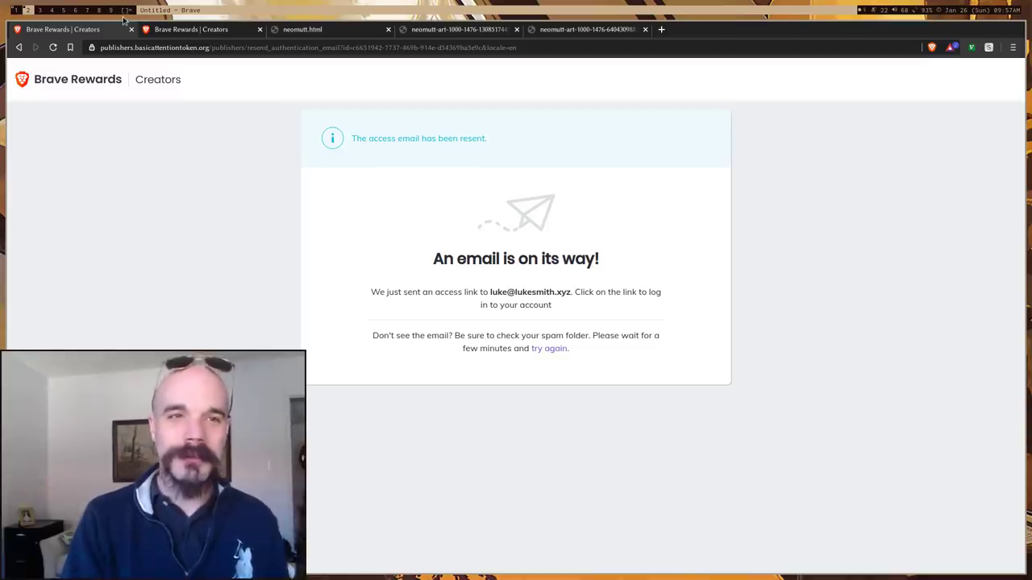
- Open the creator dashboard and scroll through the 359.66 BAT balance and per-channel earnings
click(196, 30)
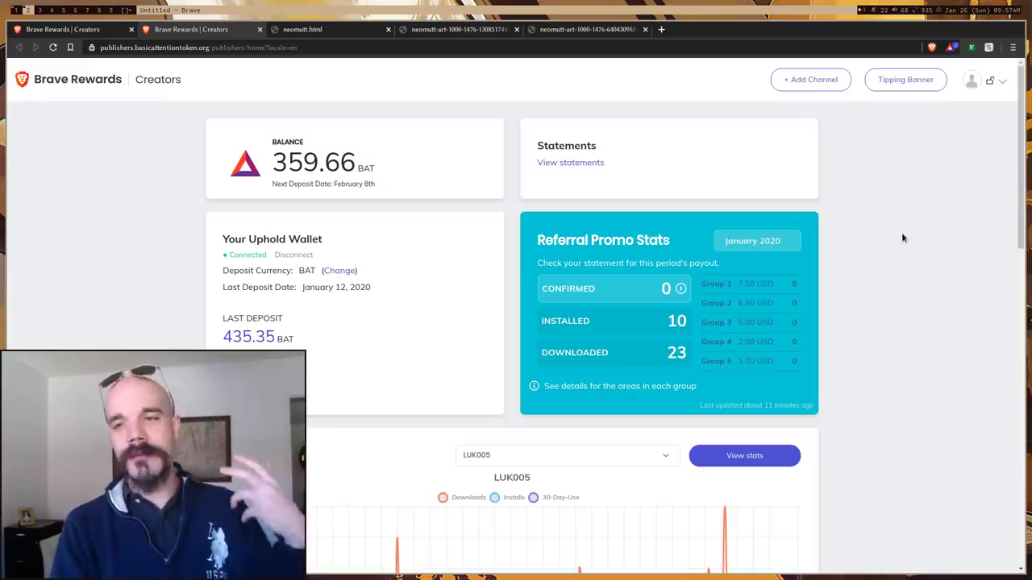
scroll(903, 238, down, 3)
scroll(902, 238, down, 10)
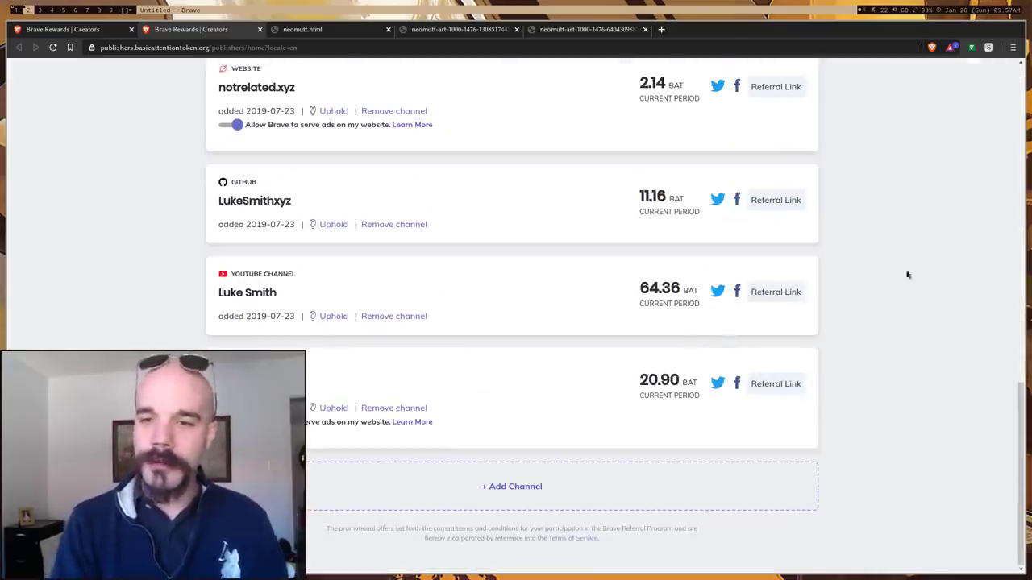
scroll(895, 287, up, 1)
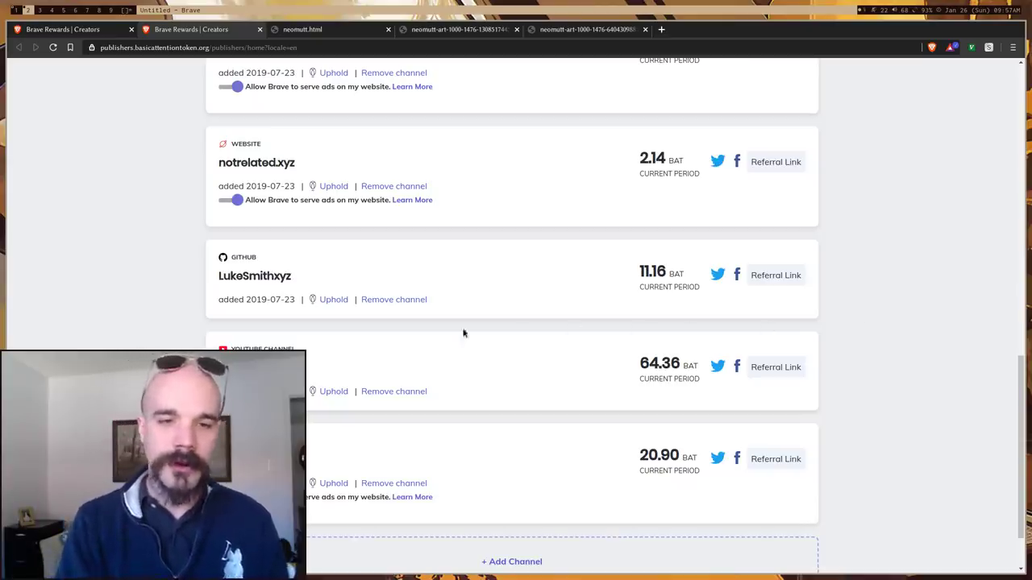
drag(243, 425, 969, 426)
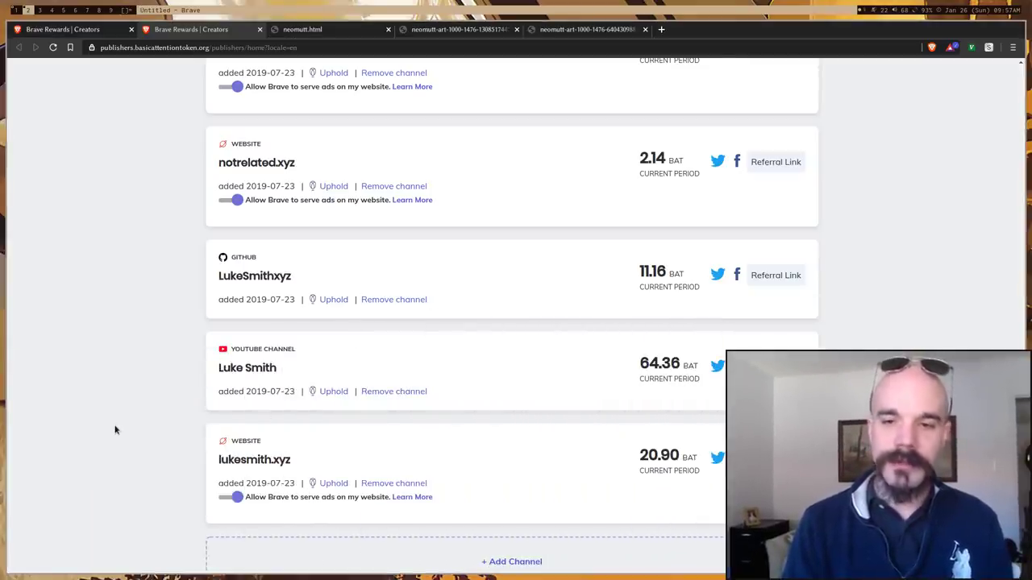
scroll(115, 430, up, 1)
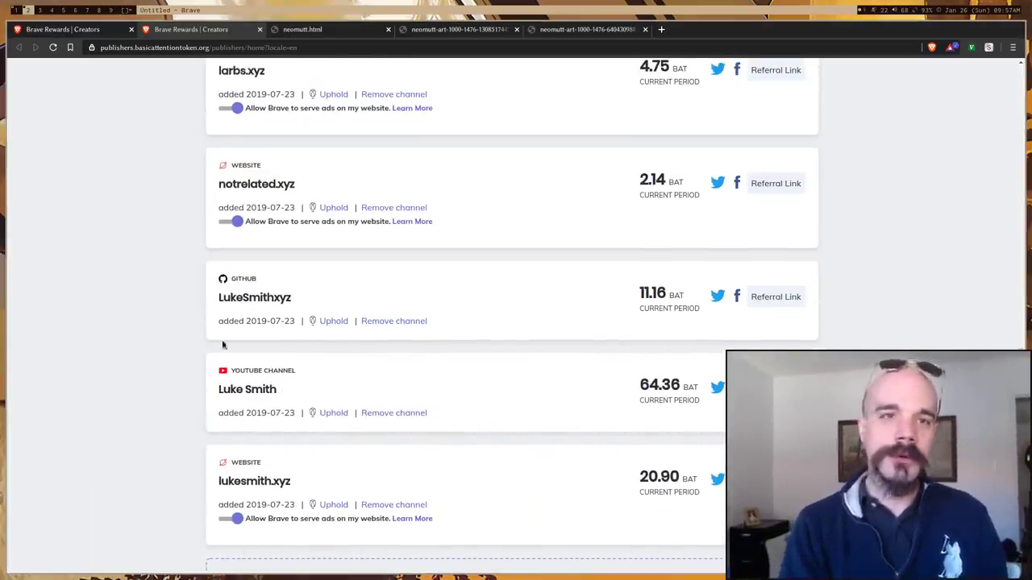
- Visit lukesmith.xyz, start a tip from the Rewards panel, then close that tab
key(ctrl+t)
text(lukesmith.xyz)
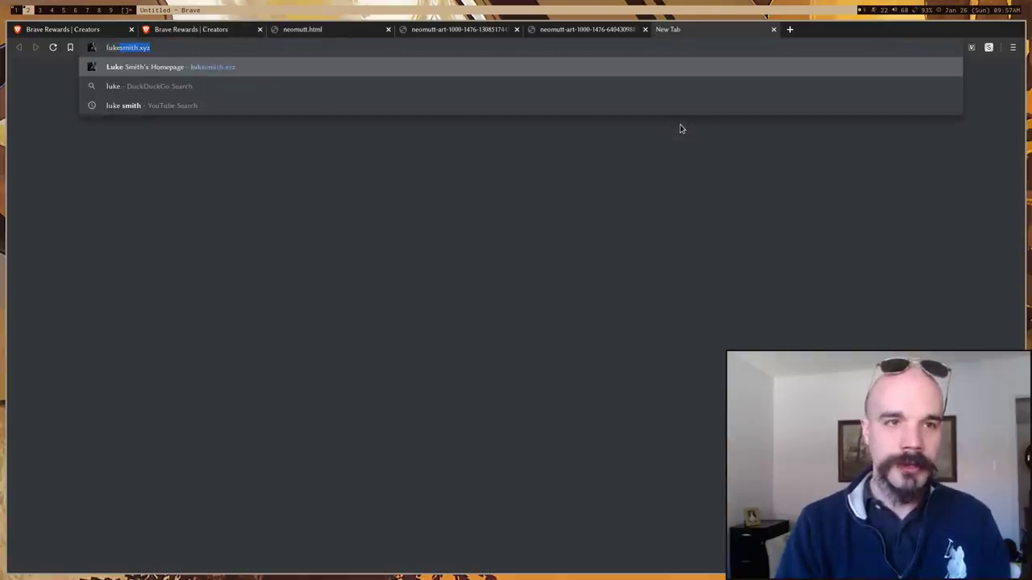
key(Return)
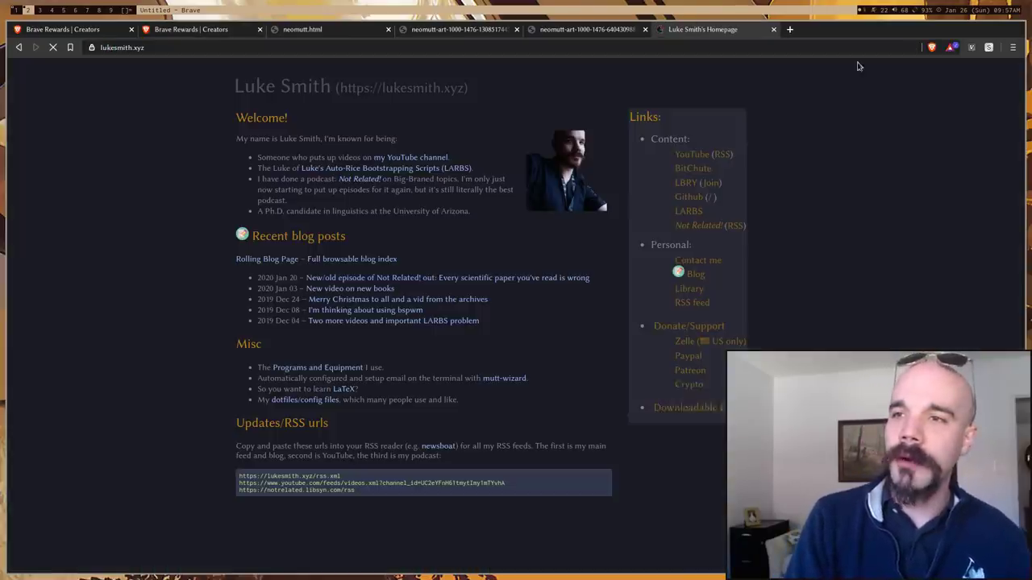
click(951, 48)
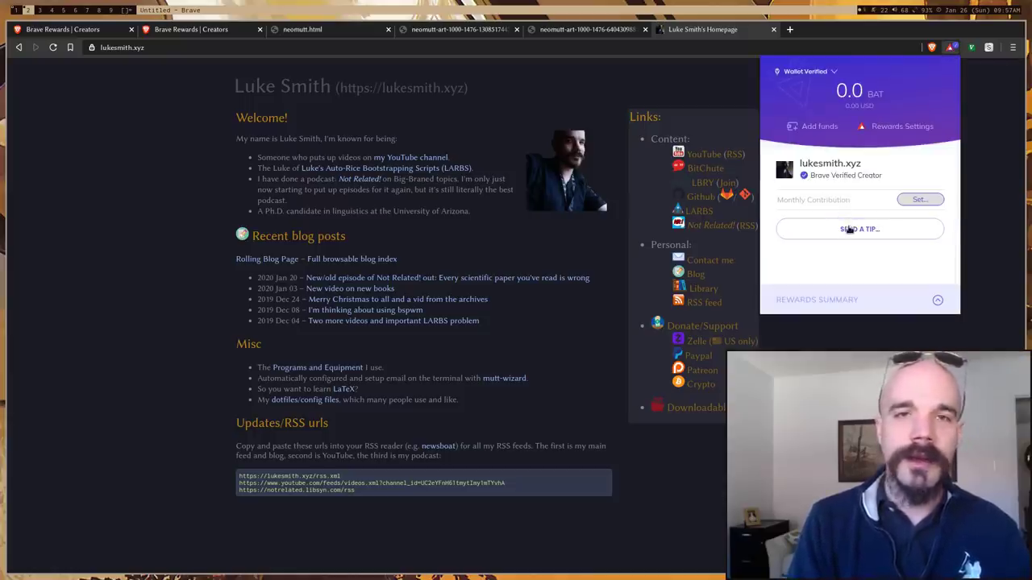
click(848, 230)
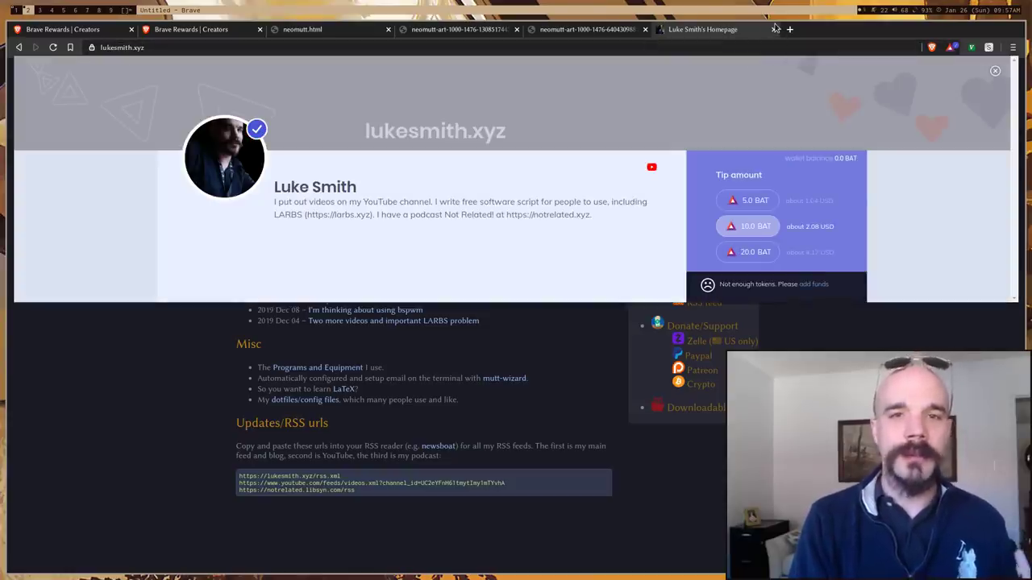
click(774, 30)
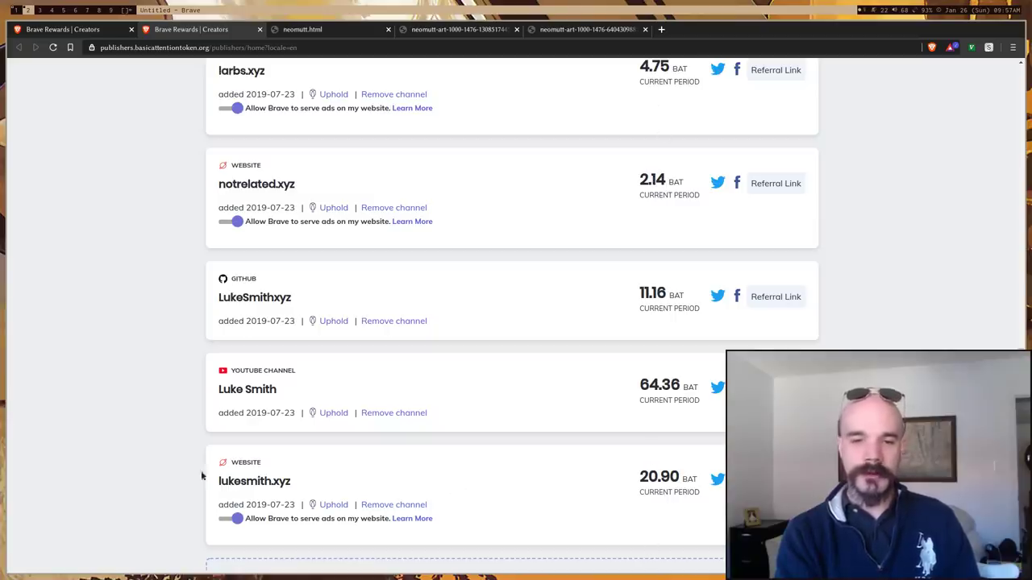
scroll(169, 461, up, 10)
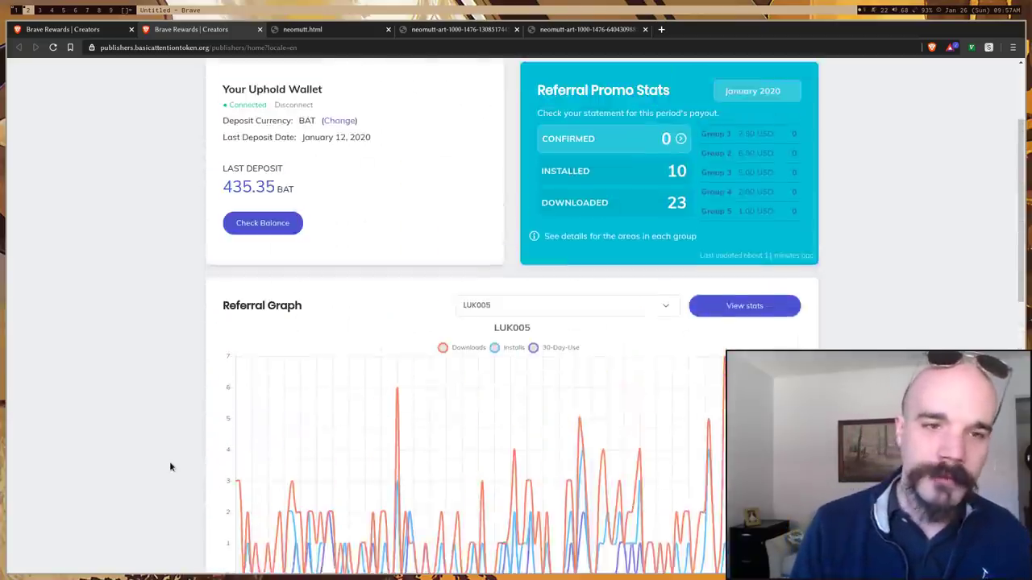
scroll(170, 467, up, 1)
scroll(170, 467, up, 2)
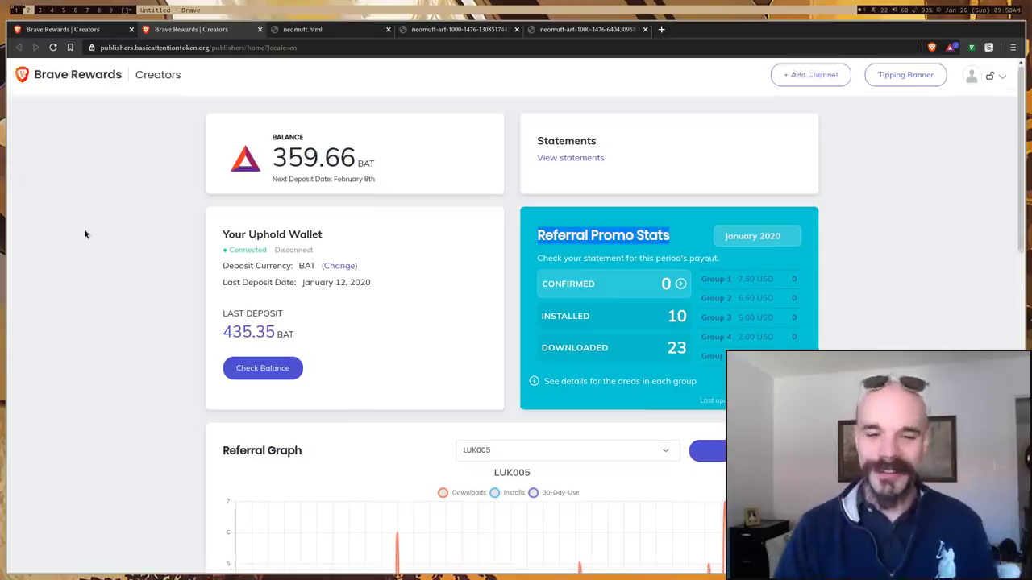
scroll(85, 234, down, 3)
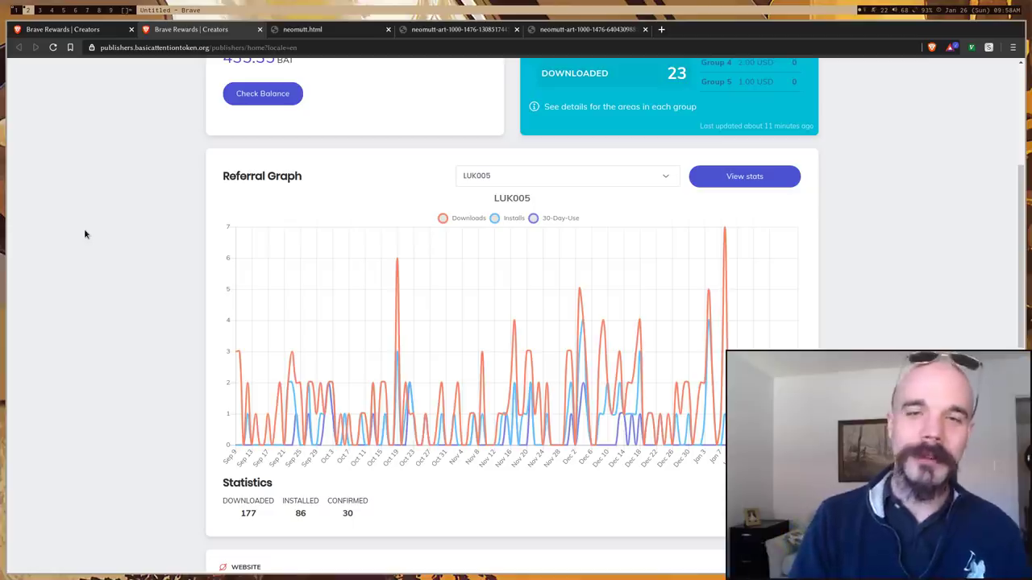
scroll(179, 290, up, 1)
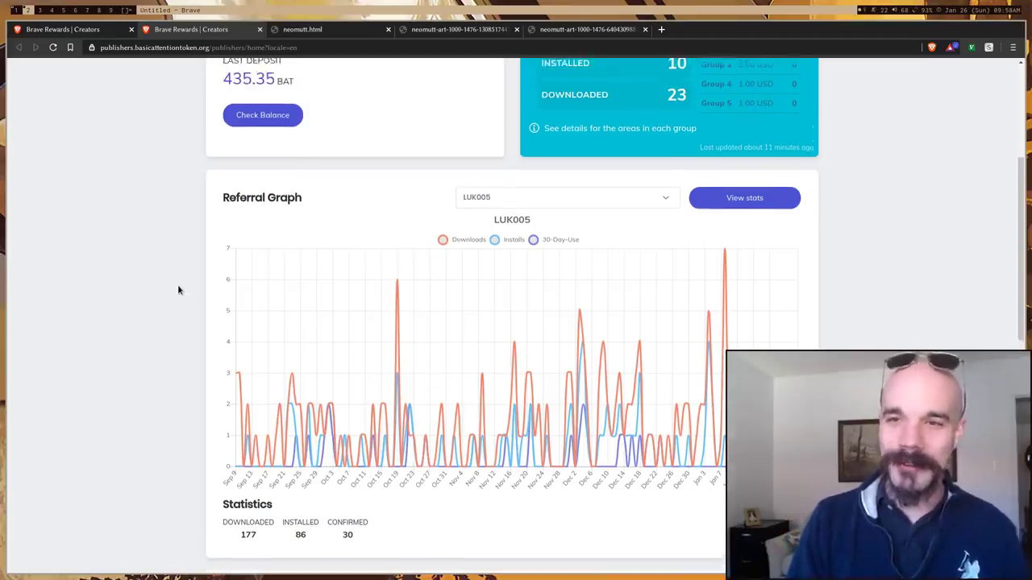
scroll(179, 290, up, 4)
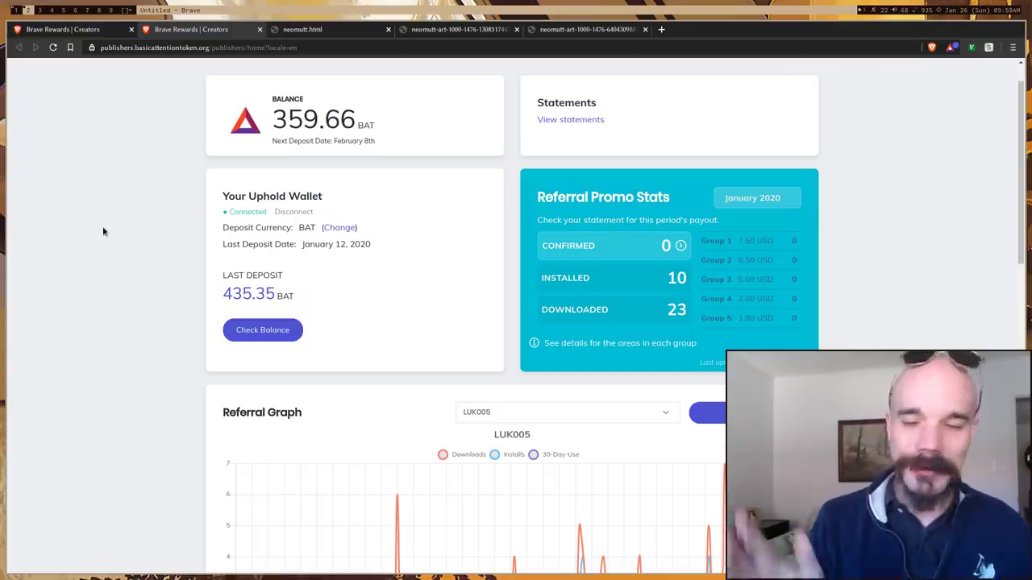
scroll(102, 231, up, 1)
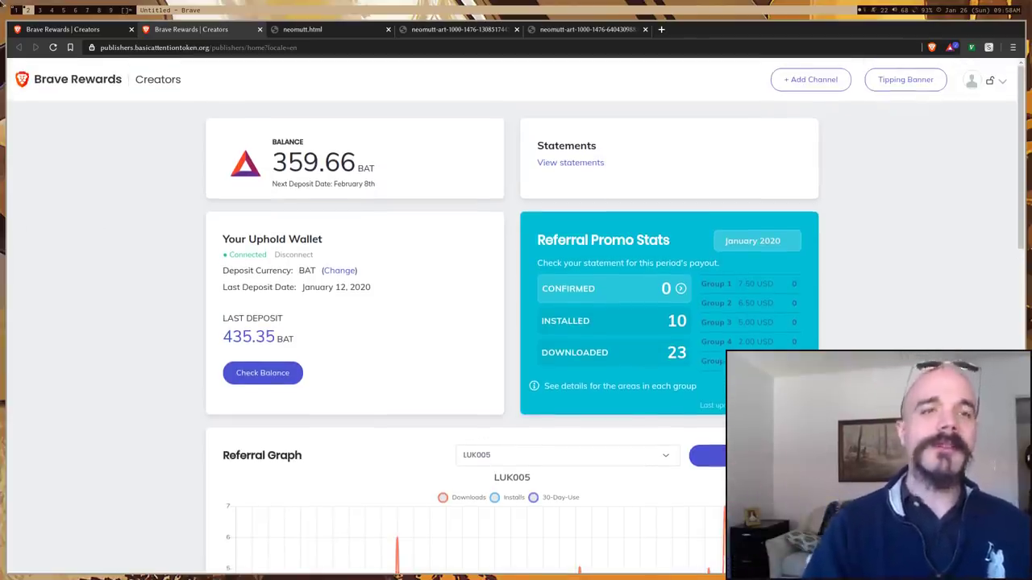
- Switch to the other Brave window and show its New Tab page with tracker stats
click(16, 11)
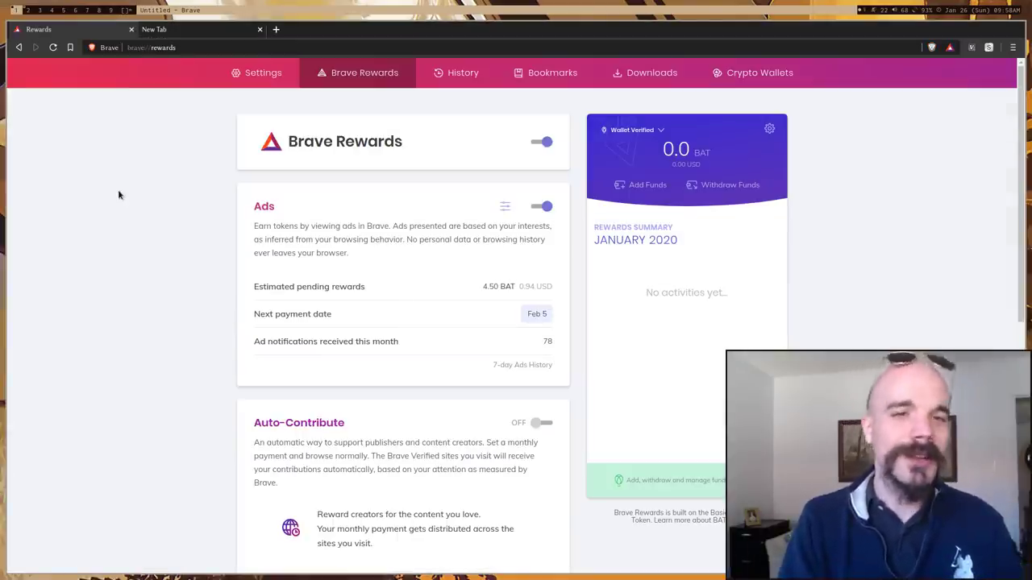
click(178, 32)
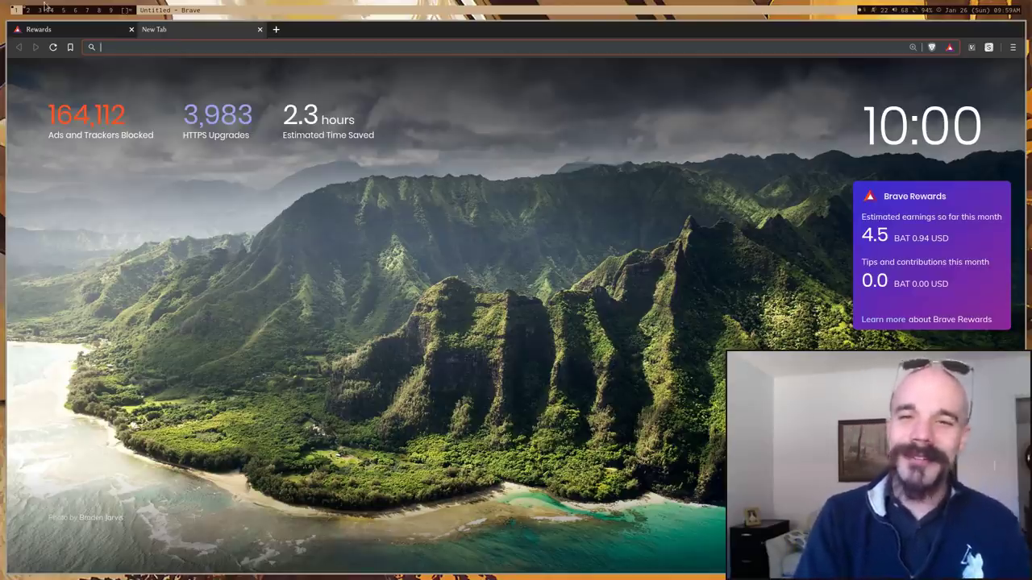
- Open three more new tabs to cycle through background photos, ending on a night mountain lake
key(ctrl+t)
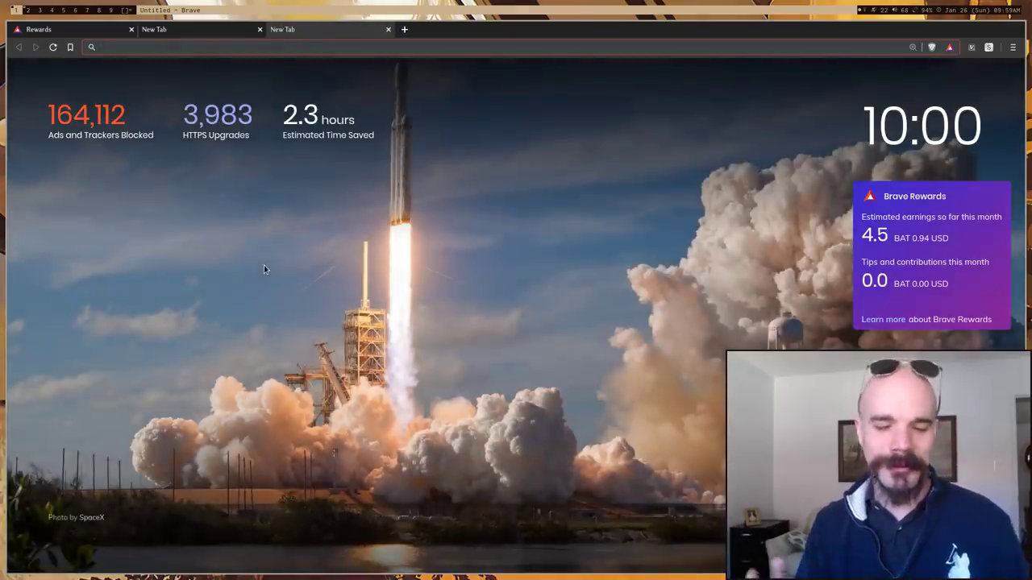
key(ctrl+t)
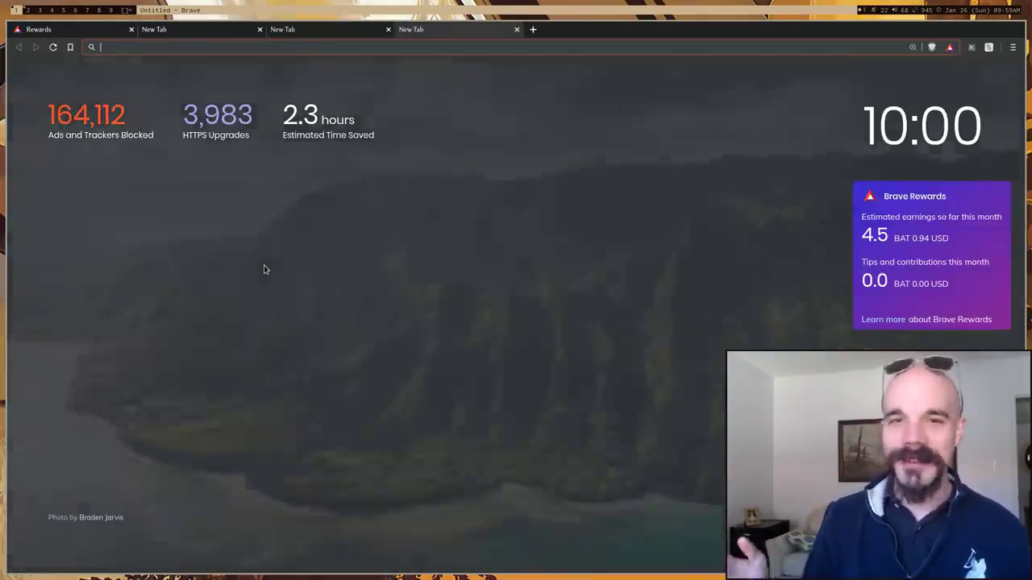
key(ctrl+t)
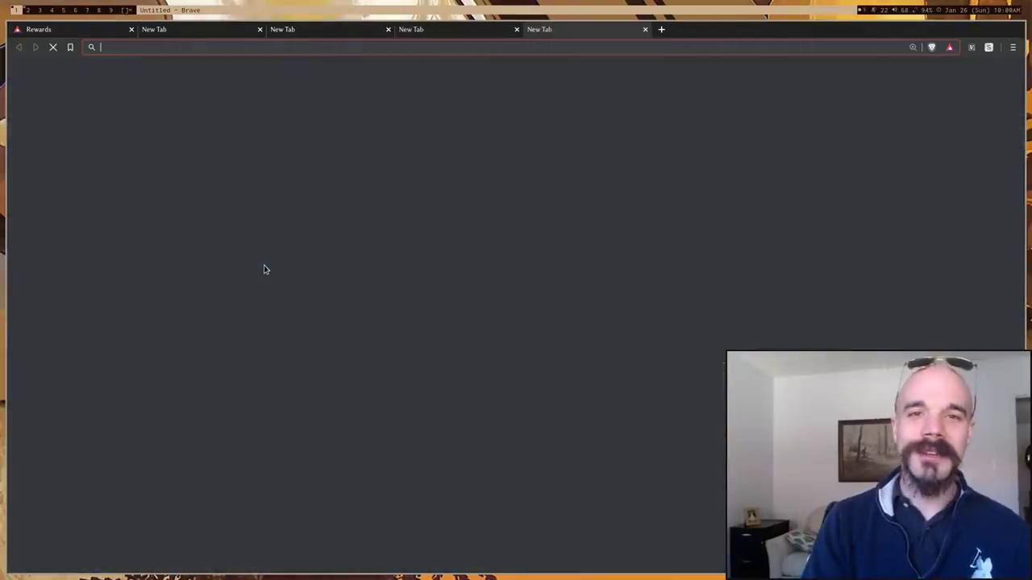